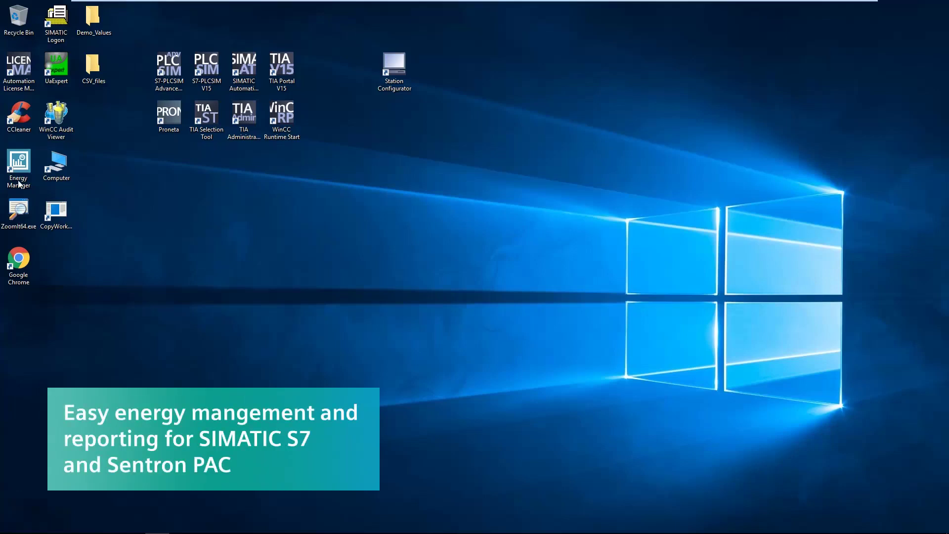
Step: Launch Google Chrome from the desktop to reach the Energy Manager Basic login page
{"action": "double_click", "coordinate": [18, 267]}
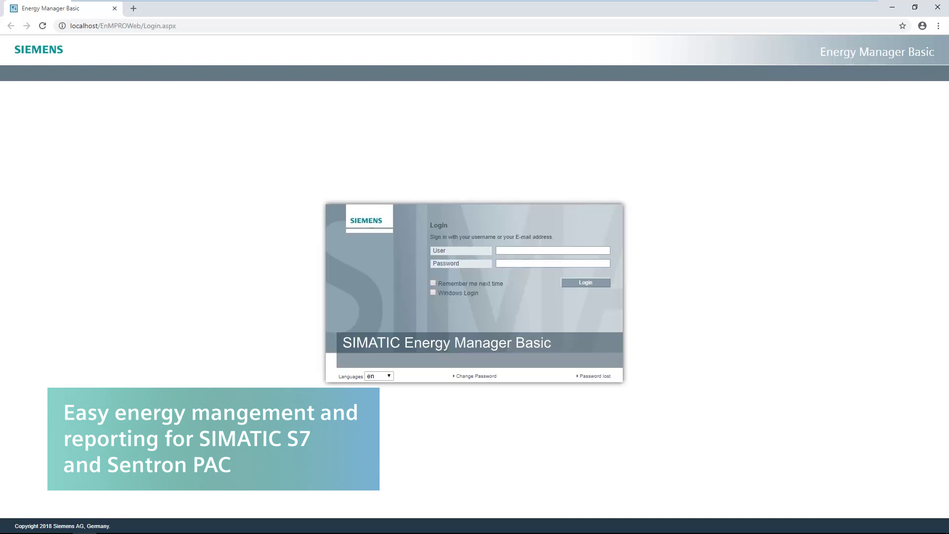
Step: Log in with the administrator user name and account password
{"action": "left_click", "coordinate": [516, 247]}
{"action": "type", "text": "adm"}
{"action": "left_click", "coordinate": [515, 262]}
{"action": "type", "text": "admin"}
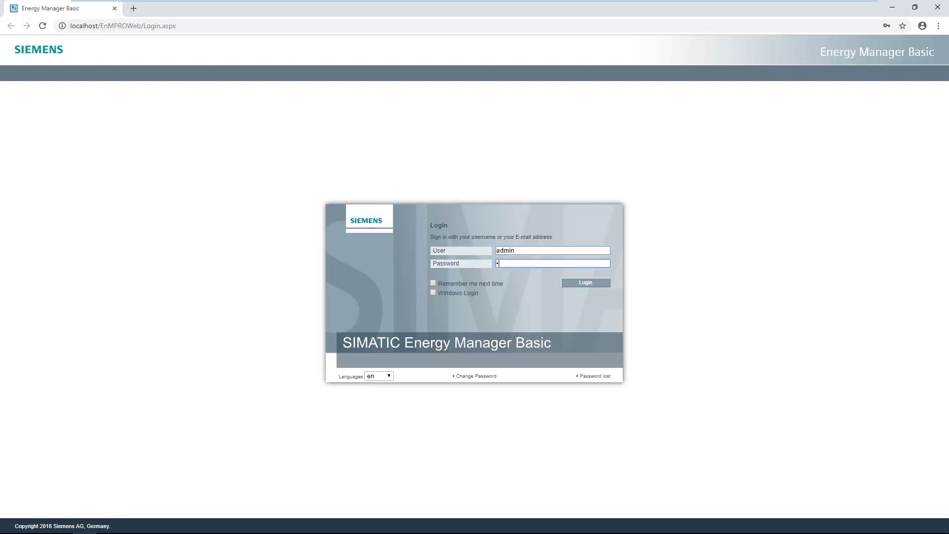
{"action": "type", "text": "in"}
{"action": "left_click", "coordinate": [591, 281]}
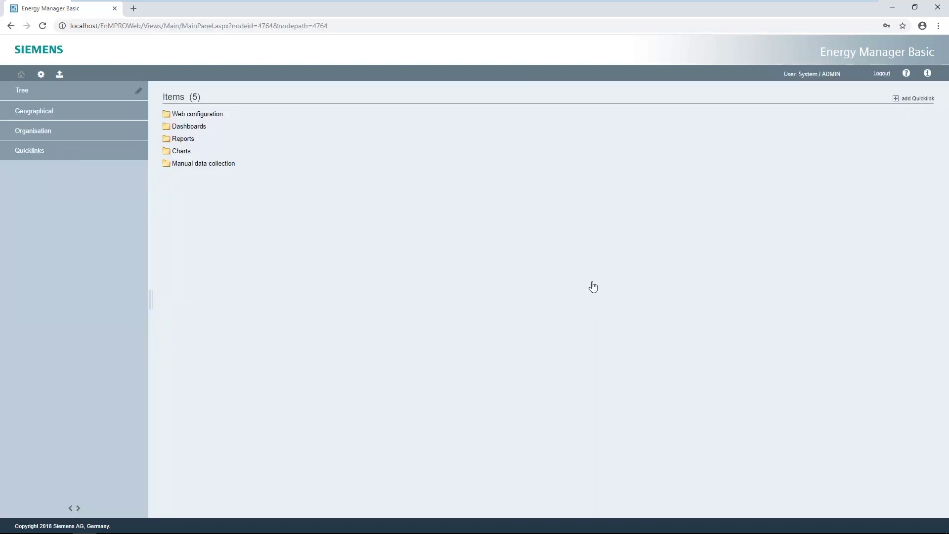
Step: Open Data Source administration from Configuration and expand the h_Local_PC data source's channels
{"action": "left_click", "coordinate": [41, 74]}
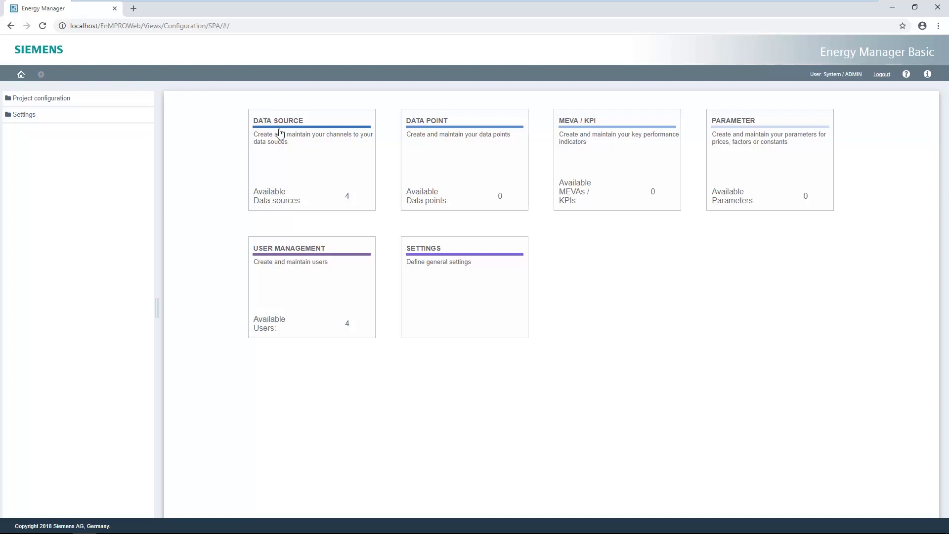
{"action": "left_click", "coordinate": [305, 194]}
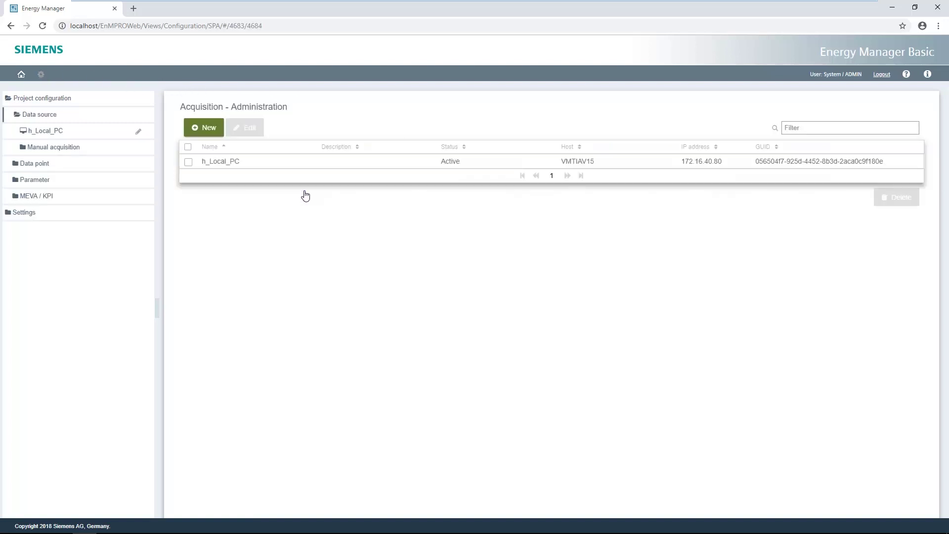
{"action": "left_click", "coordinate": [52, 132]}
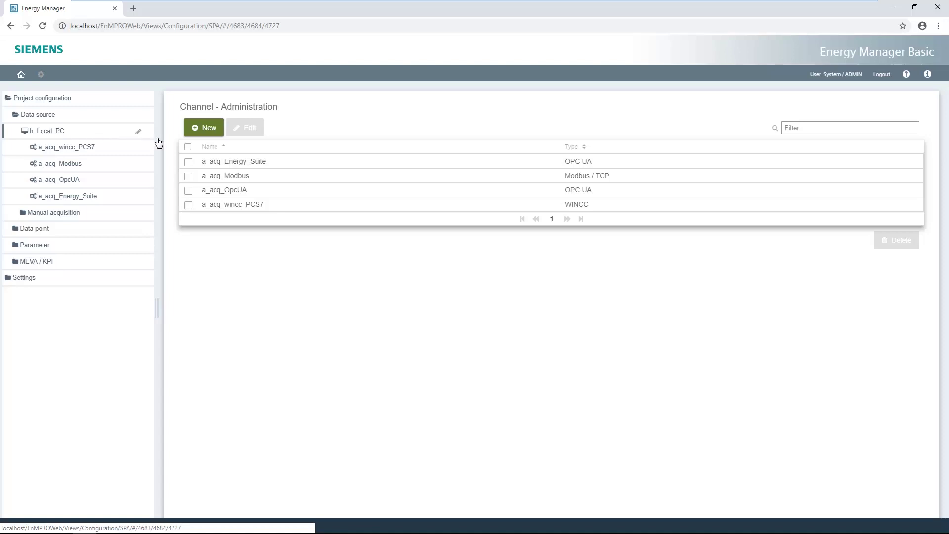
Step: Edit the a_acq_OpcUA channel and connect it to OPC server 192.168.0.1
{"action": "double_click", "coordinate": [229, 191]}
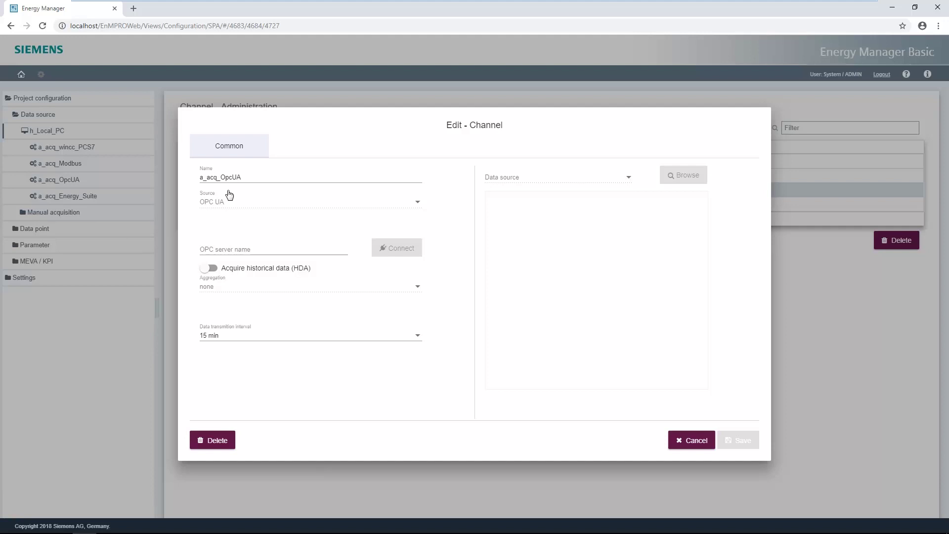
{"action": "left_click", "coordinate": [225, 249]}
{"action": "type", "text": "192"}
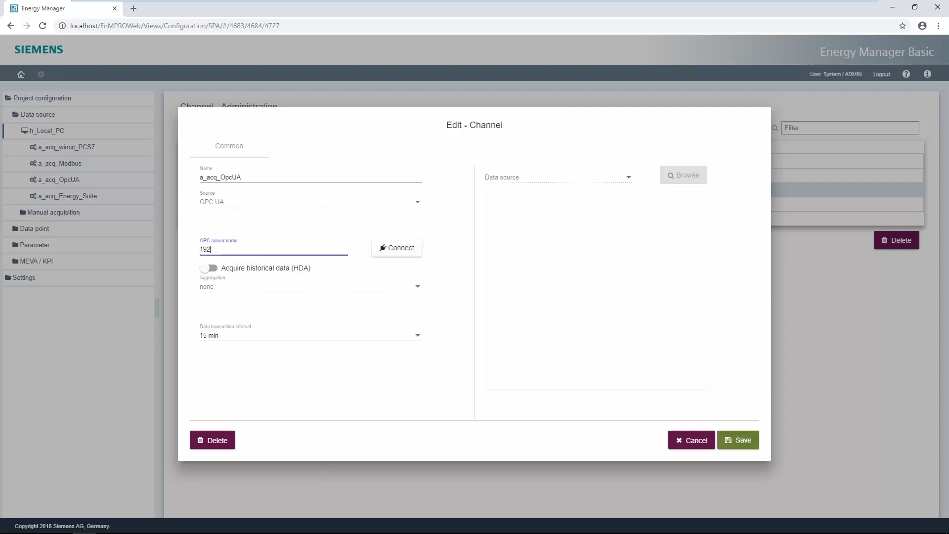
{"action": "type", "text": ".168.0.1"}
{"action": "left_click", "coordinate": [388, 252]}
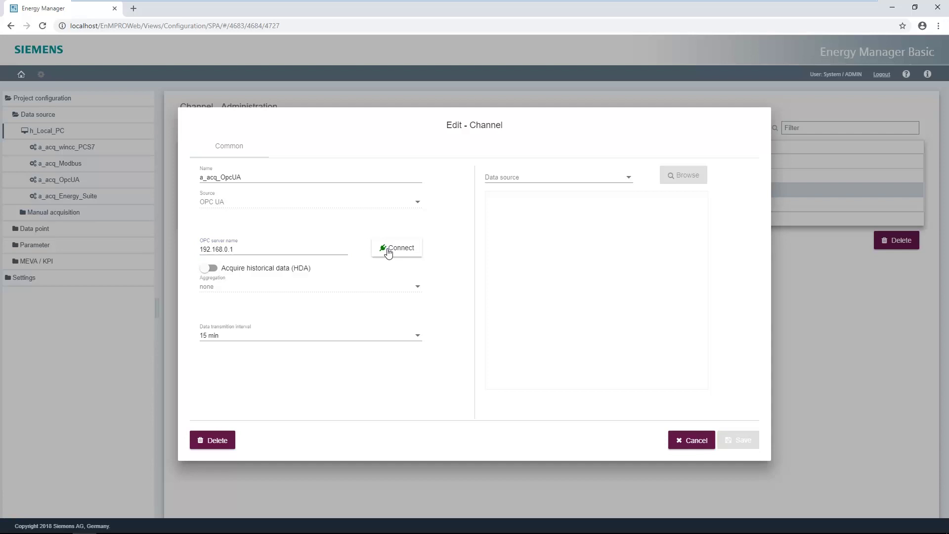
Step: Set a 1 min interval, pick the S7-1500 OPC UA server, select the produced pieces tag, and save
{"action": "left_click", "coordinate": [418, 336]}
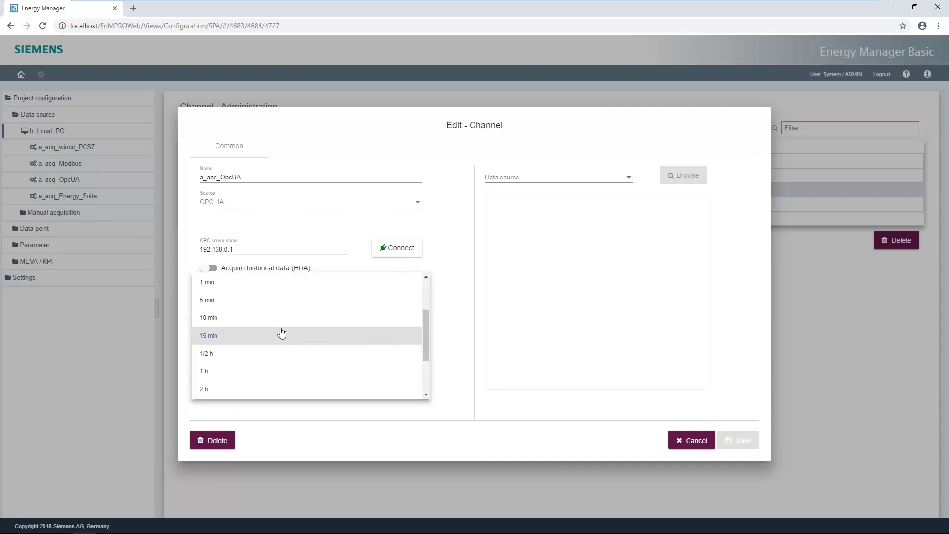
{"action": "left_click", "coordinate": [204, 289]}
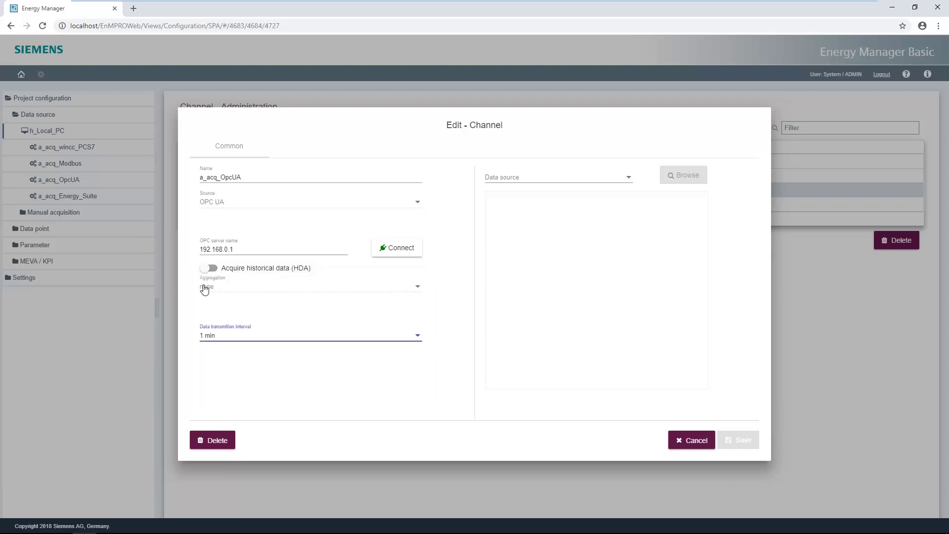
{"action": "left_click", "coordinate": [629, 177]}
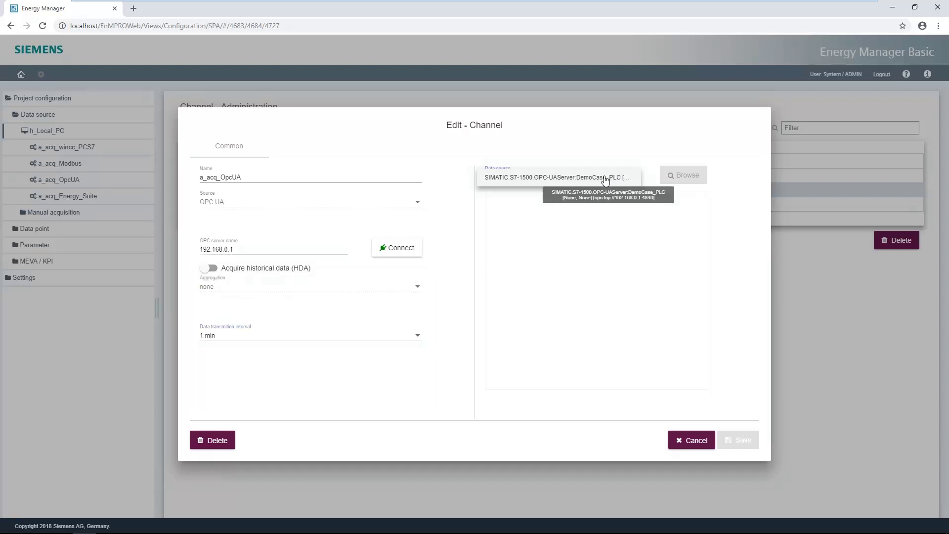
{"action": "left_click", "coordinate": [605, 177]}
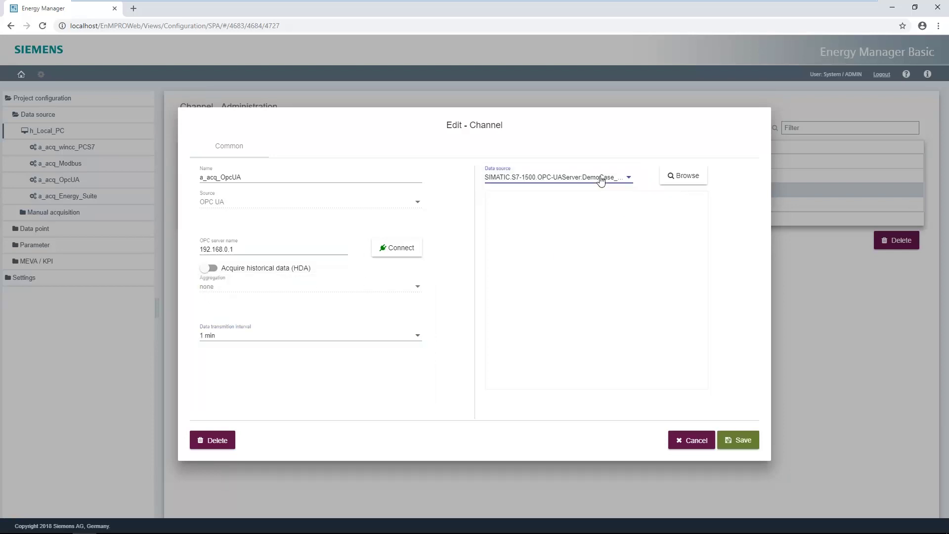
{"action": "left_click", "coordinate": [681, 176]}
{"action": "left_click", "coordinate": [497, 221]}
{"action": "left_click", "coordinate": [504, 255]}
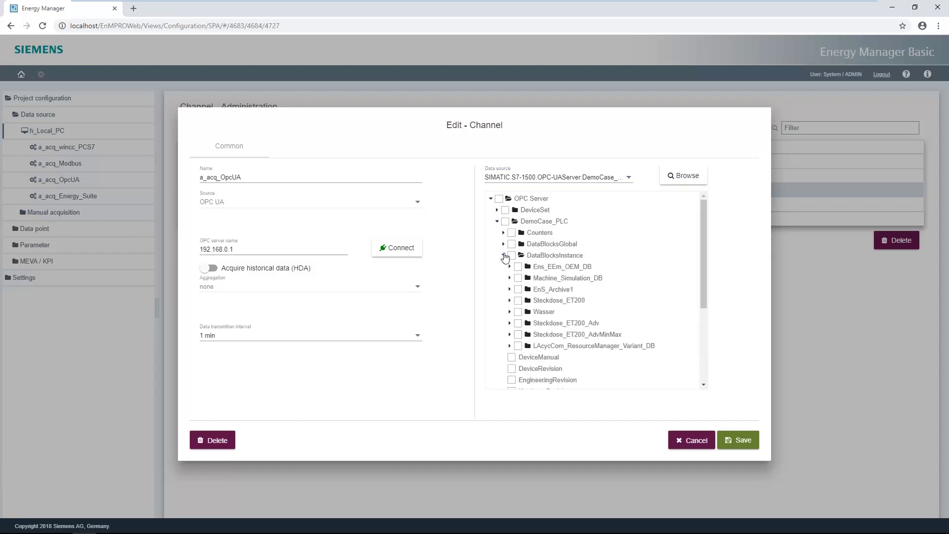
{"action": "left_click", "coordinate": [510, 267]}
{"action": "left_click", "coordinate": [516, 278]}
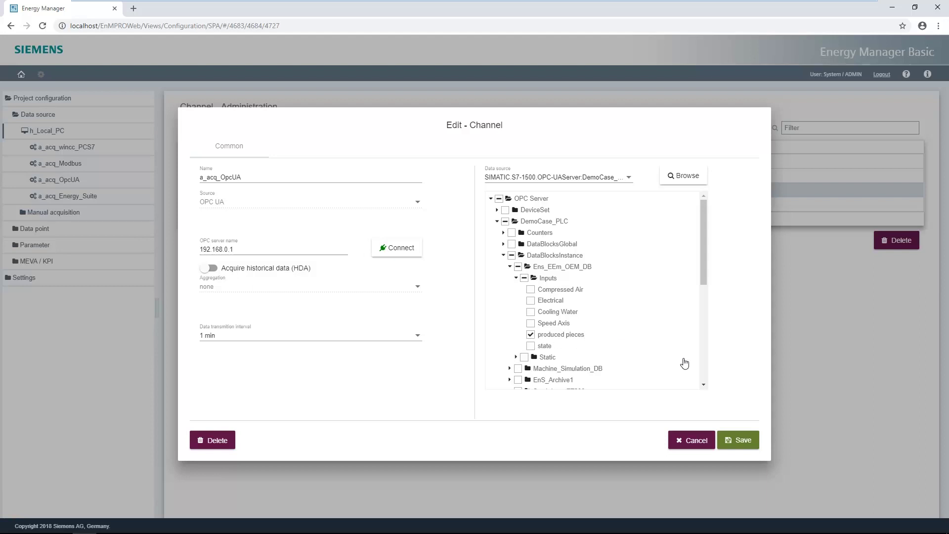
{"action": "left_click", "coordinate": [744, 445]}
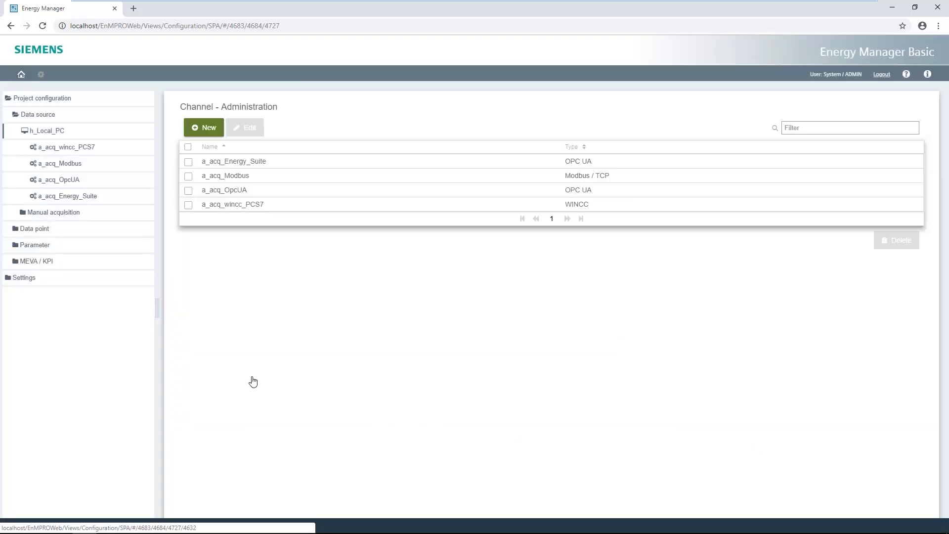
Step: Add device PAC3200_Drive at IP 172.16.40.20 on a_acq_Modbus and test the connection
{"action": "left_click", "coordinate": [70, 166]}
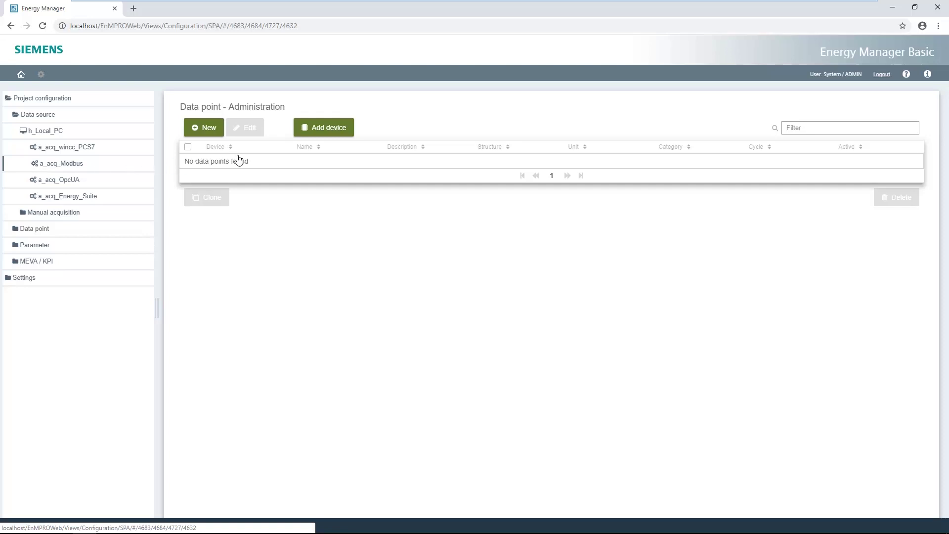
{"action": "left_click", "coordinate": [319, 127]}
{"action": "left_click", "coordinate": [228, 228]}
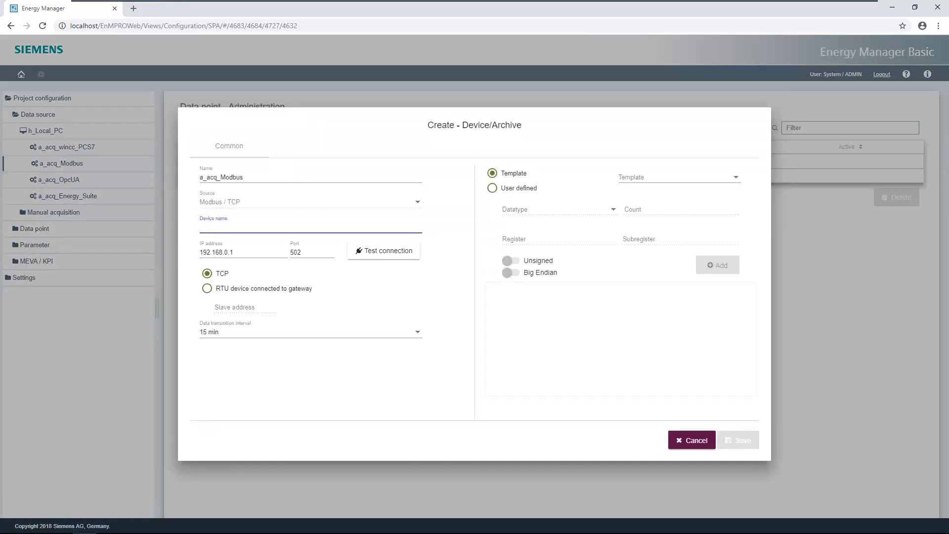
{"action": "type", "text": "PAC3200_Drive"}
{"action": "left_click", "coordinate": [243, 253]}
{"action": "key", "text": "BackSpace"}
{"action": "key", "text": "BackSpace"}
{"action": "key", "text": "BackSpace"}
{"action": "key", "text": "BackSpace"}
{"action": "key", "text": "BackSpace"}
{"action": "key", "text": "BackSpace"}
{"action": "key", "text": "BackSpace"}
{"action": "key", "text": "BackSpace"}
{"action": "key", "text": "BackSpace"}
{"action": "key", "text": "BackSpace"}
{"action": "type", "text": "72.16.40.20"}
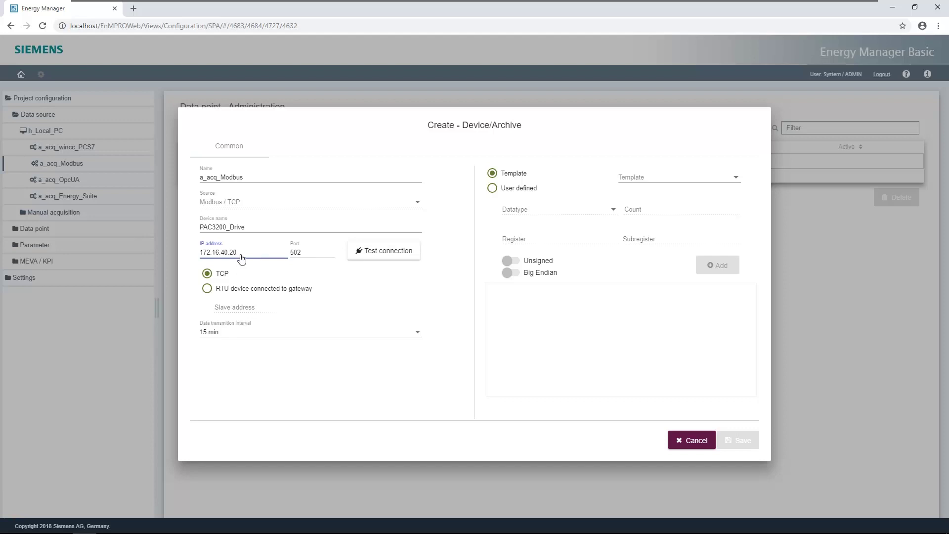
{"action": "left_click", "coordinate": [388, 258]}
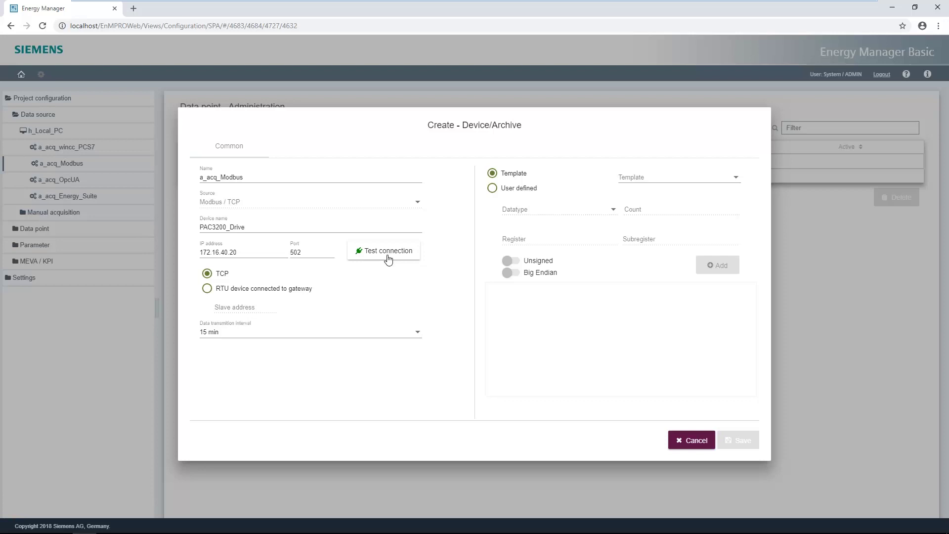
Step: Set a 1 min interval, apply the PAC3200 template, log E_Wh_T1_imp, and save
{"action": "left_click", "coordinate": [418, 334]}
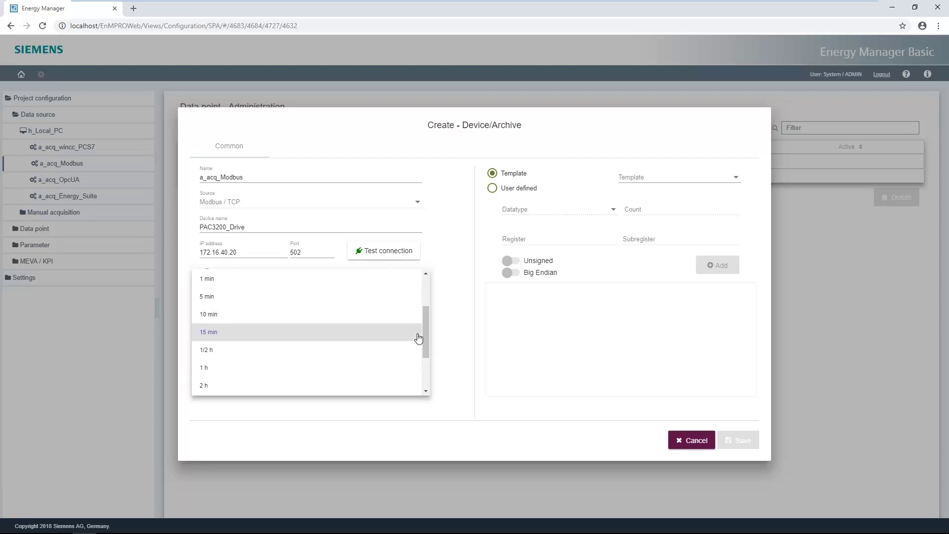
{"action": "left_click", "coordinate": [236, 284]}
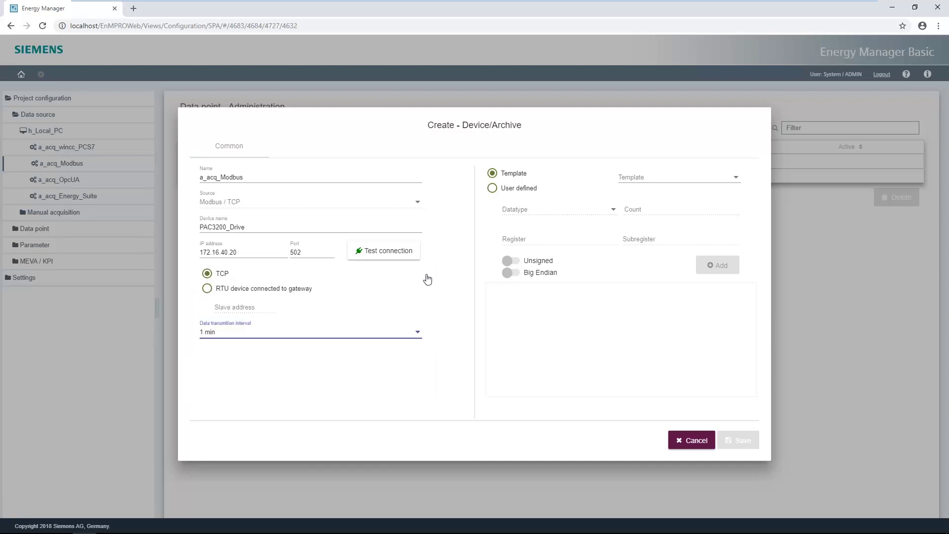
{"action": "left_click", "coordinate": [738, 179]}
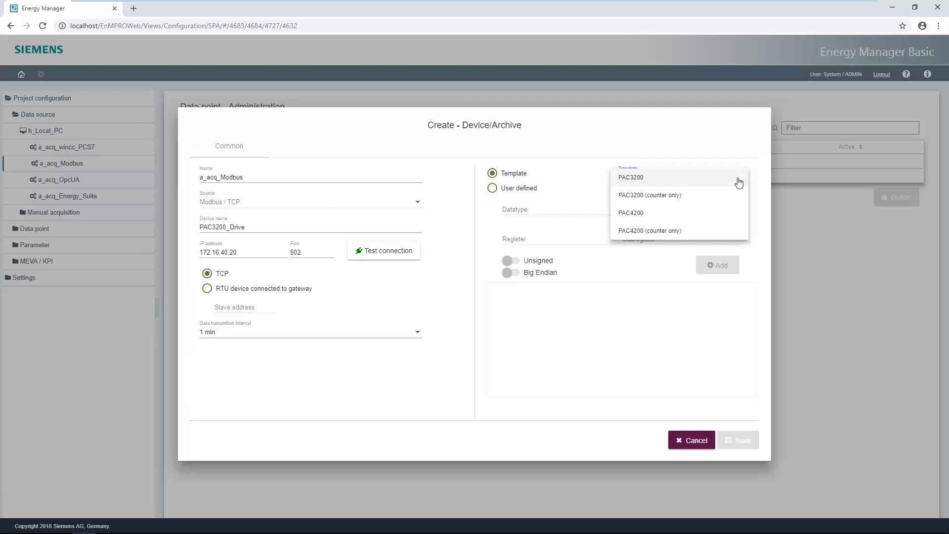
{"action": "left_click", "coordinate": [692, 182]}
{"action": "left_click", "coordinate": [497, 301]}
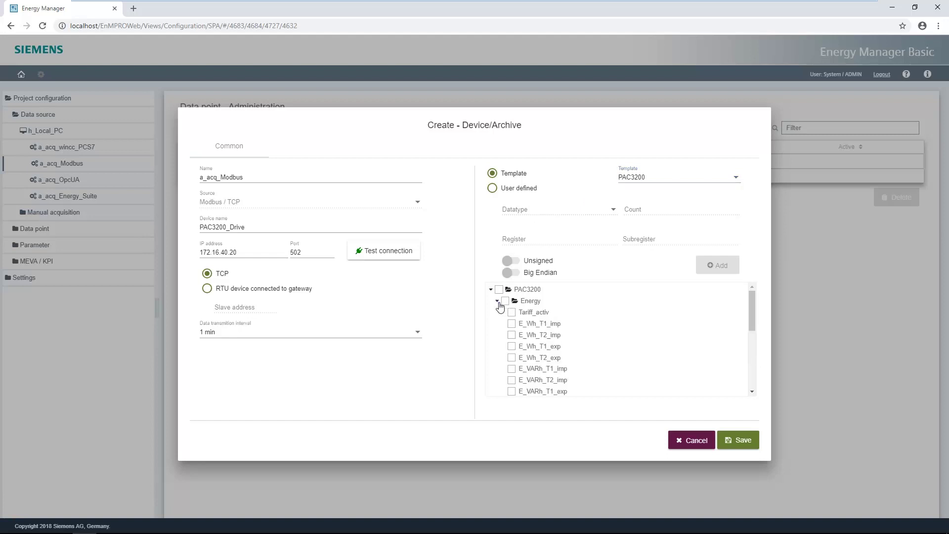
{"action": "left_click", "coordinate": [511, 324]}
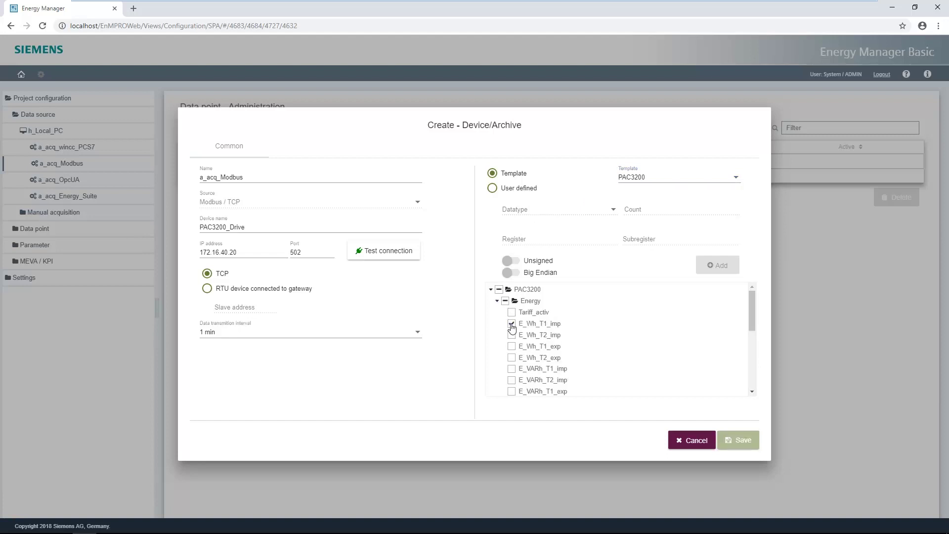
{"action": "left_click", "coordinate": [742, 440]}
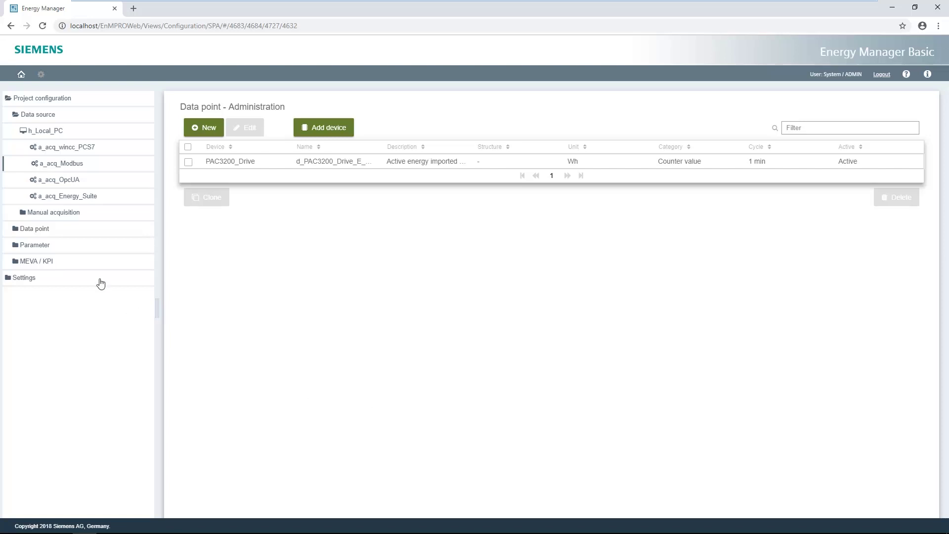
Step: View the d_PAC3200_Drive_E_Wh_T1_imp chart, zoom into 12:40–2:20 PM, then zoom back out
{"action": "left_click", "coordinate": [20, 74]}
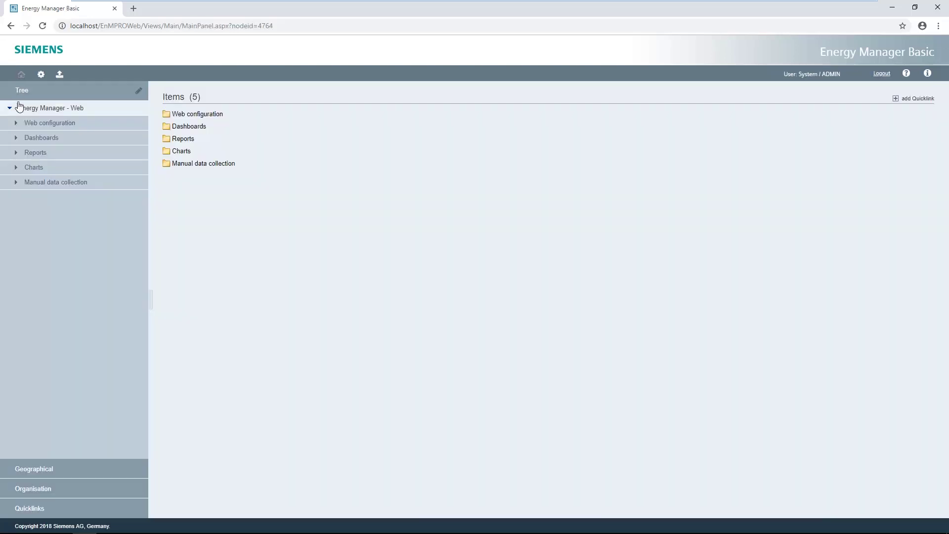
{"action": "left_click", "coordinate": [16, 122]}
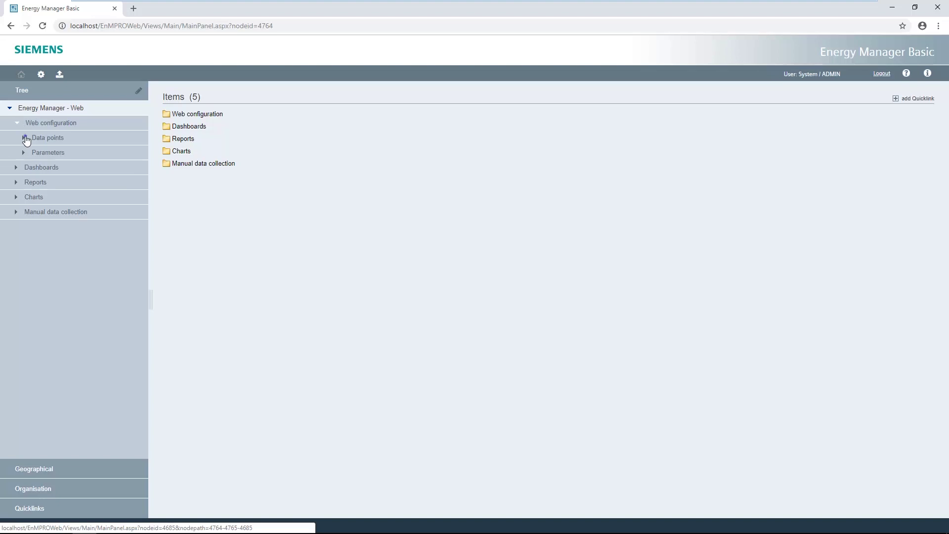
{"action": "left_click", "coordinate": [26, 137]}
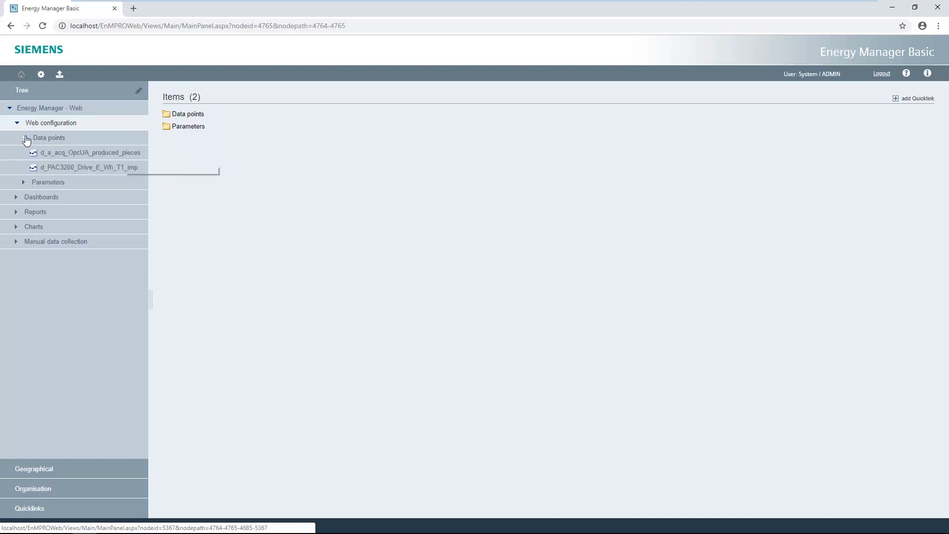
{"action": "left_click", "coordinate": [124, 156]}
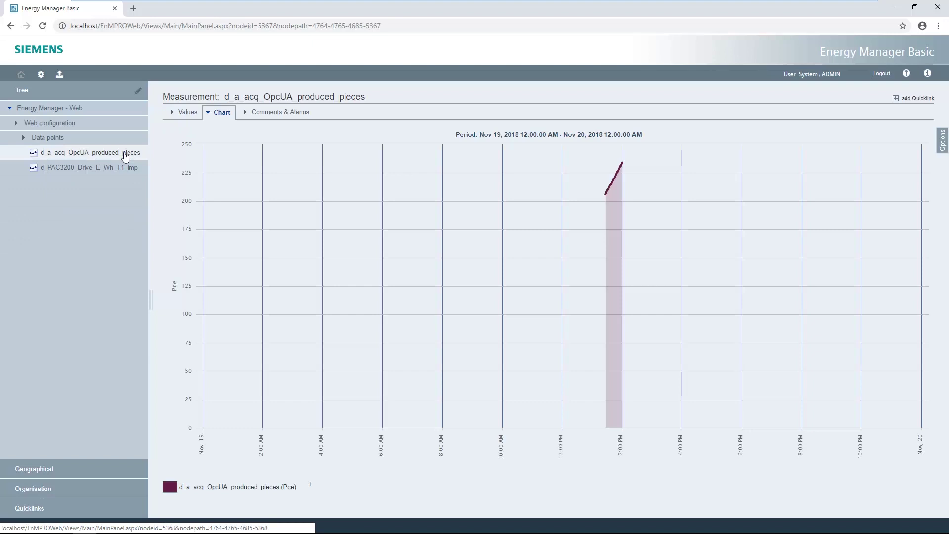
{"action": "left_click", "coordinate": [102, 167]}
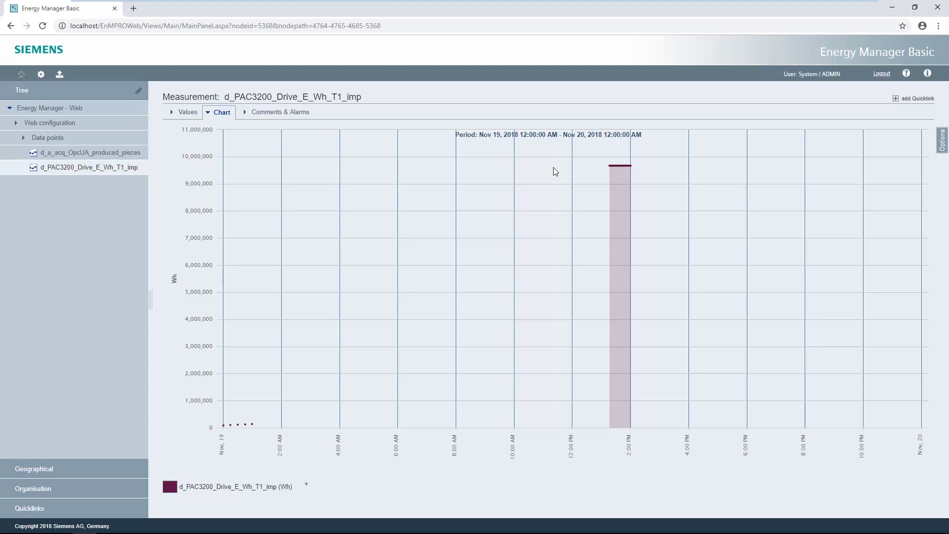
{"action": "left_click_drag", "start_coordinate": [591, 167], "coordinate": [642, 186]}
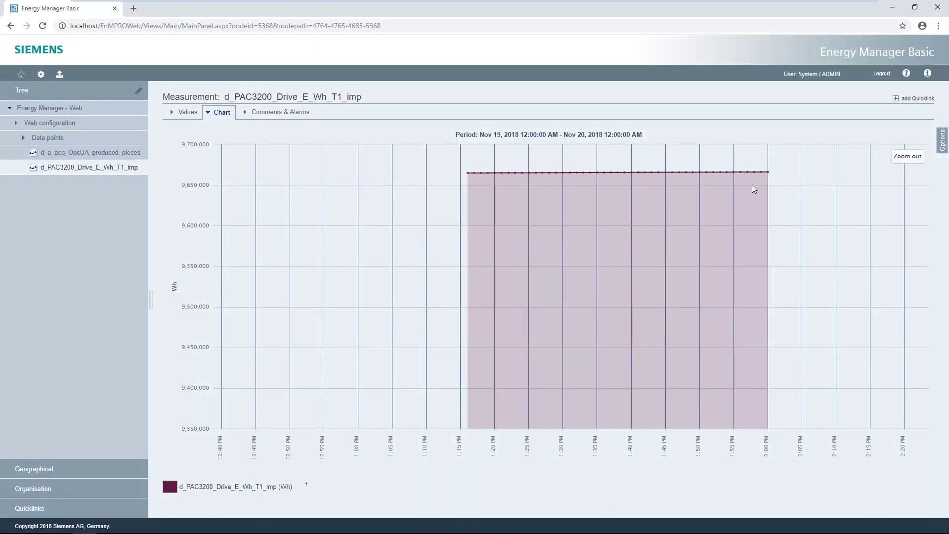
{"action": "left_click", "coordinate": [904, 159]}
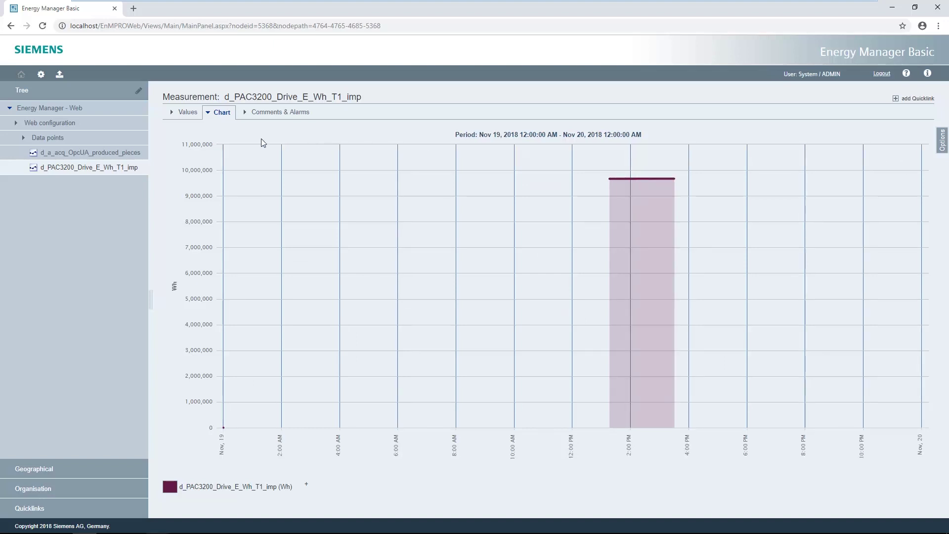
Step: Create a new MEVA / KPI named m_unit_consumption with unit Wh/Pce
{"action": "left_click", "coordinate": [41, 74]}
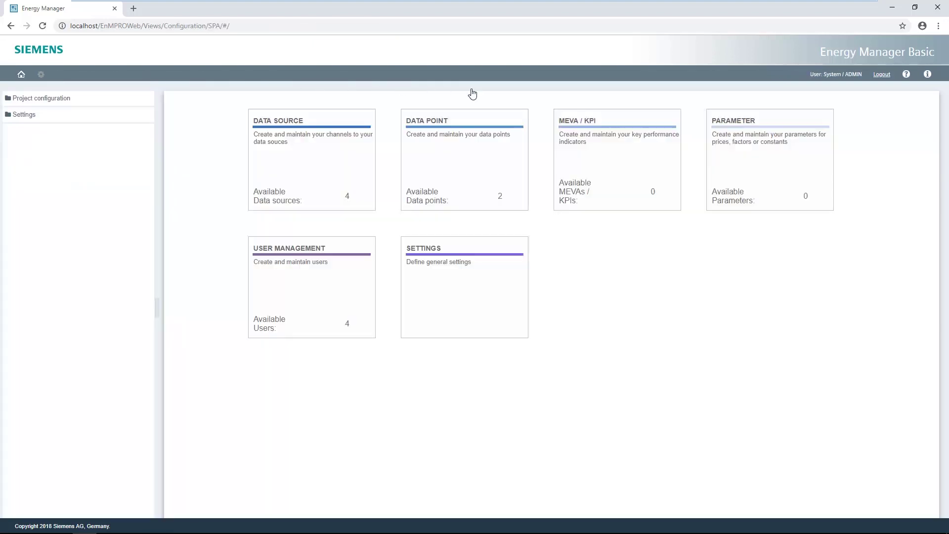
{"action": "left_click", "coordinate": [620, 142]}
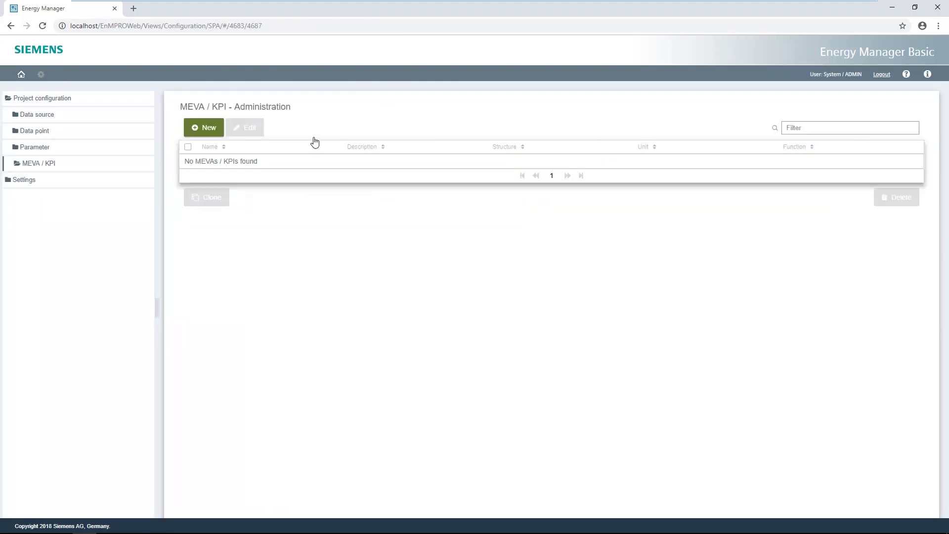
{"action": "left_click", "coordinate": [204, 128]}
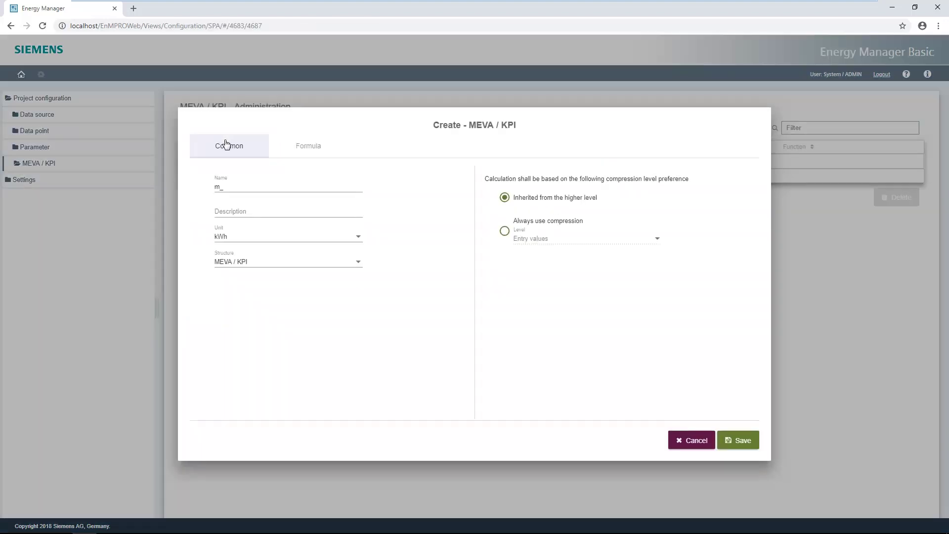
{"action": "left_click", "coordinate": [231, 187]}
{"action": "type", "text": "m_unit_consumption"}
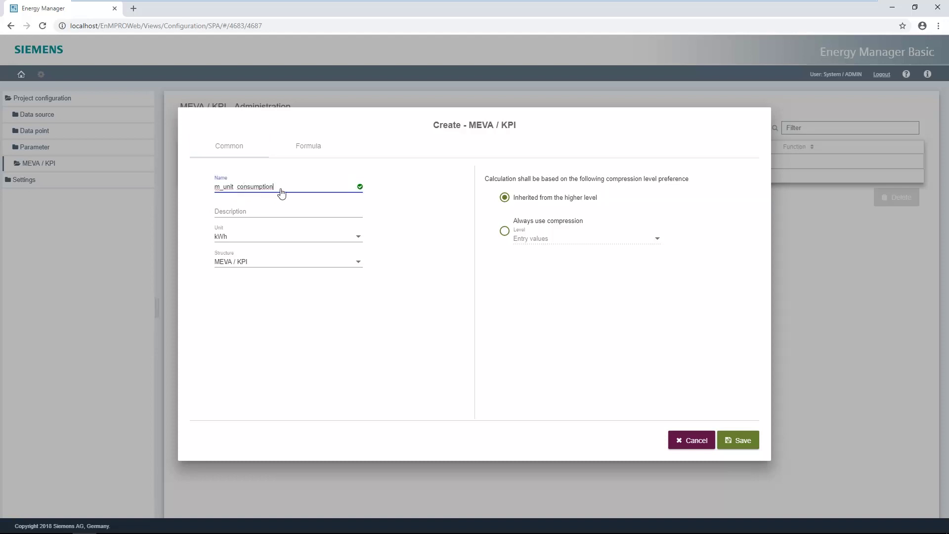
{"action": "left_click", "coordinate": [358, 230]}
{"action": "left_click", "coordinate": [233, 272]}
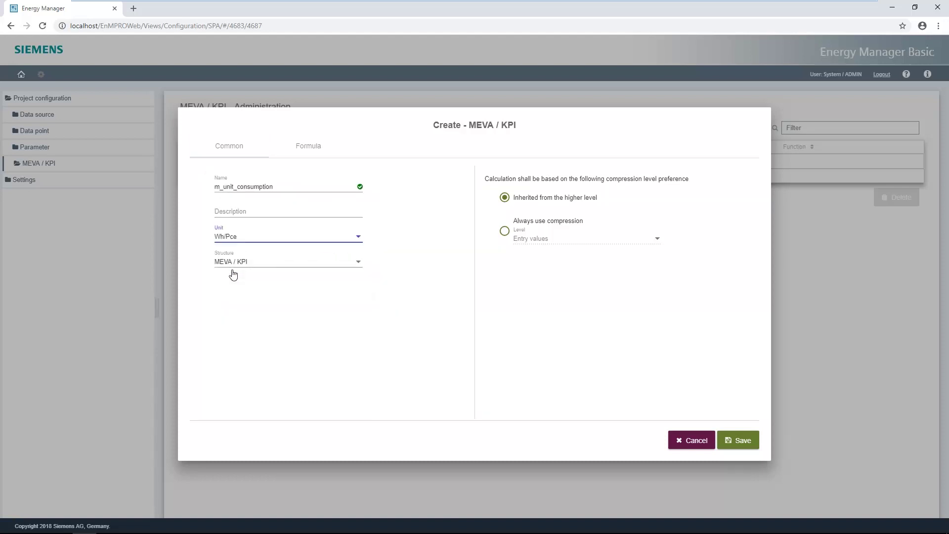
Step: Add the produced pieces and d_PAC3200_Drive_E_Wh_T1_imp data points to the KPI formula
{"action": "left_click", "coordinate": [308, 146]}
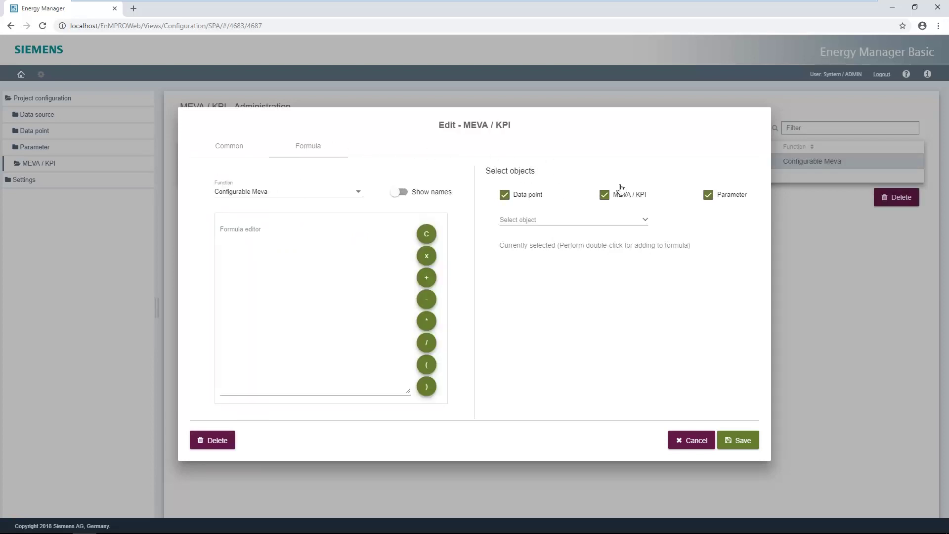
{"action": "left_click", "coordinate": [645, 222]}
{"action": "left_click", "coordinate": [567, 269]}
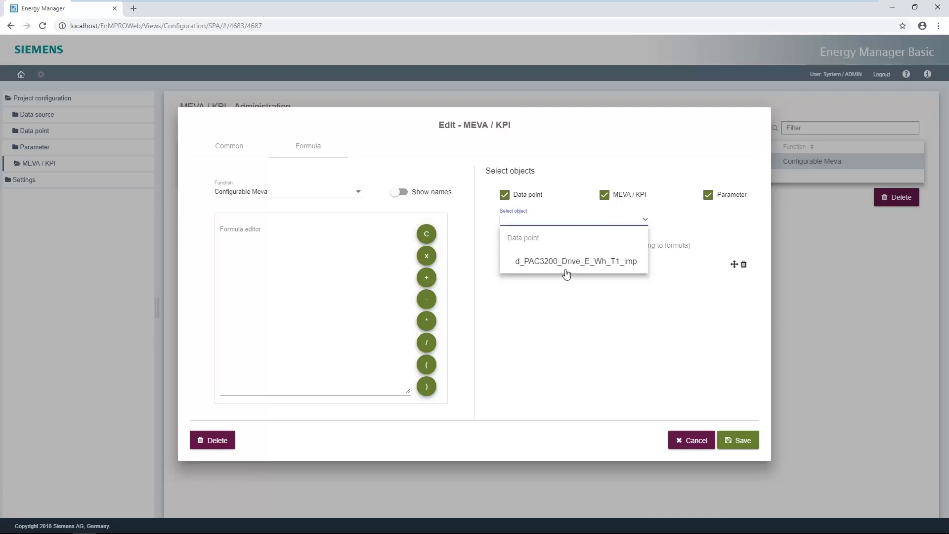
{"action": "left_click", "coordinate": [566, 269]}
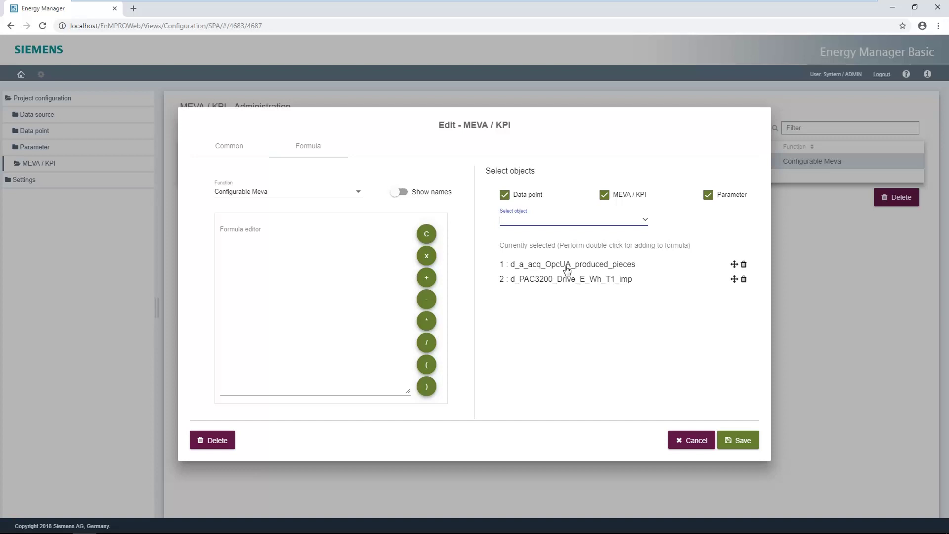
Step: Enter the formula :2/:1 (drive energy divided by produced pieces) and save the KPI
{"action": "left_click", "coordinate": [239, 242]}
{"action": "type", "text": ":"}
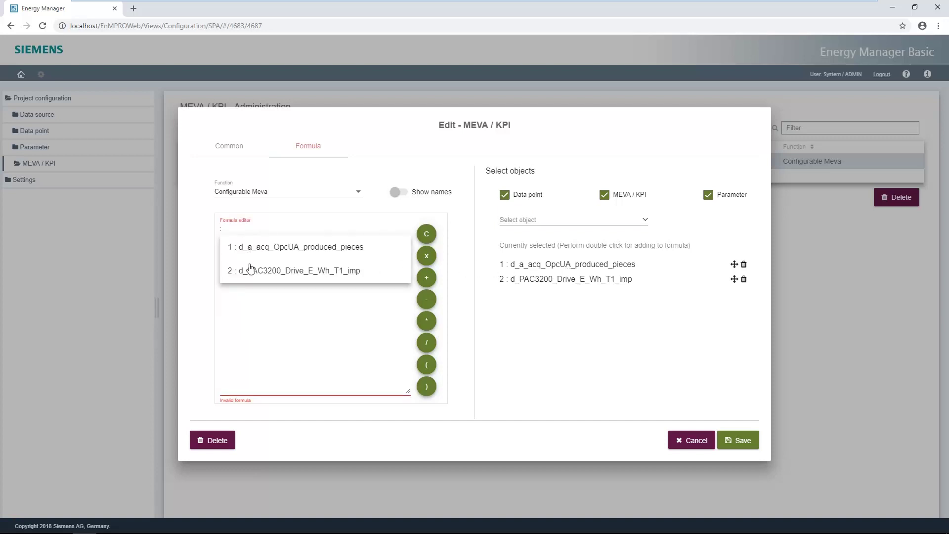
{"action": "left_click", "coordinate": [250, 269]}
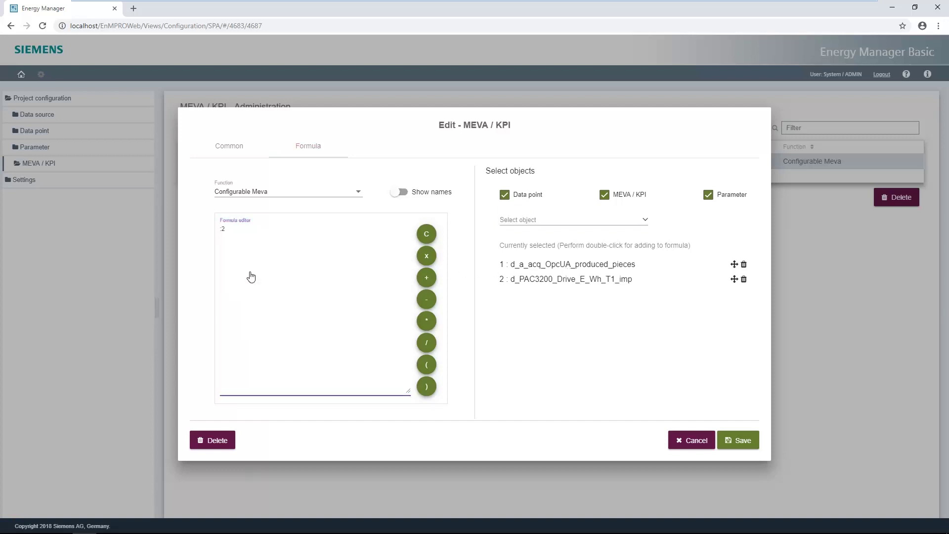
{"action": "left_click", "coordinate": [426, 343]}
{"action": "type", "text": ":"}
{"action": "left_click", "coordinate": [263, 255]}
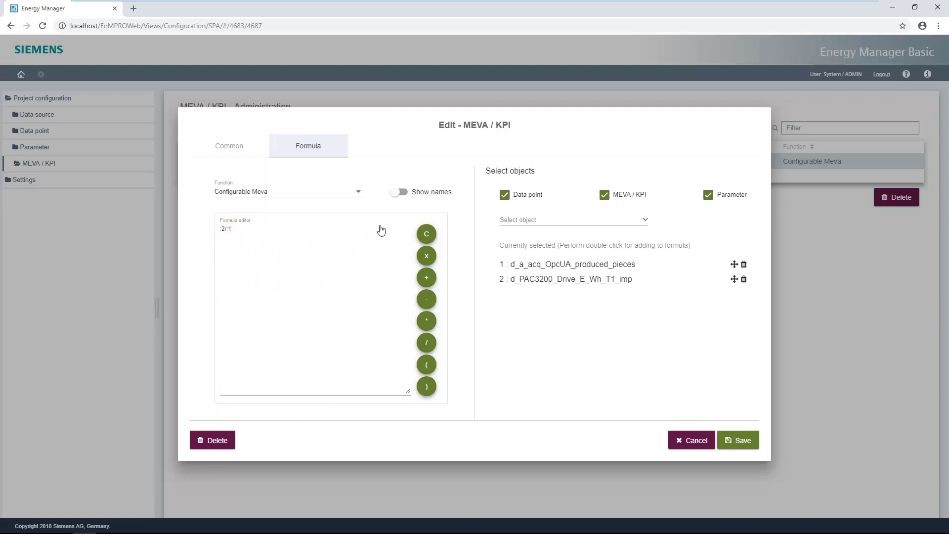
{"action": "left_click", "coordinate": [404, 194]}
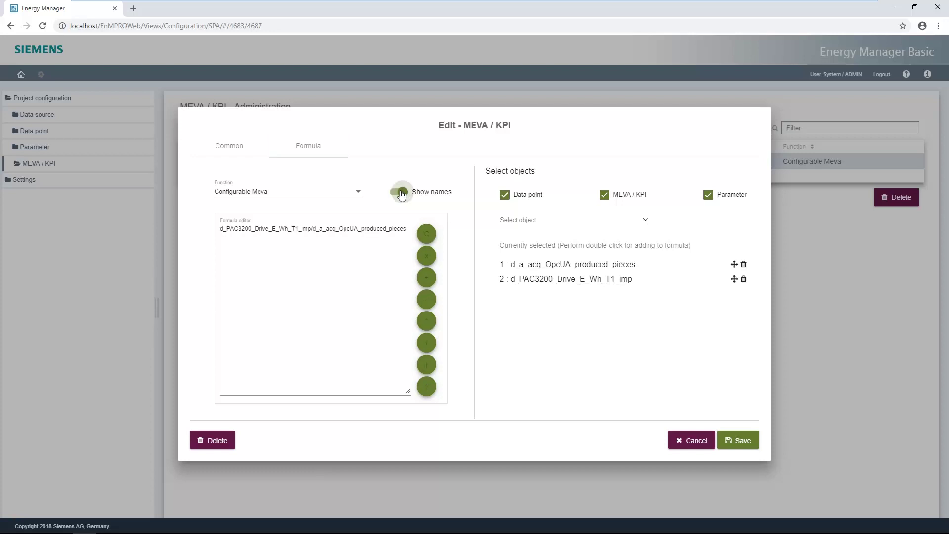
{"action": "left_click", "coordinate": [396, 195]}
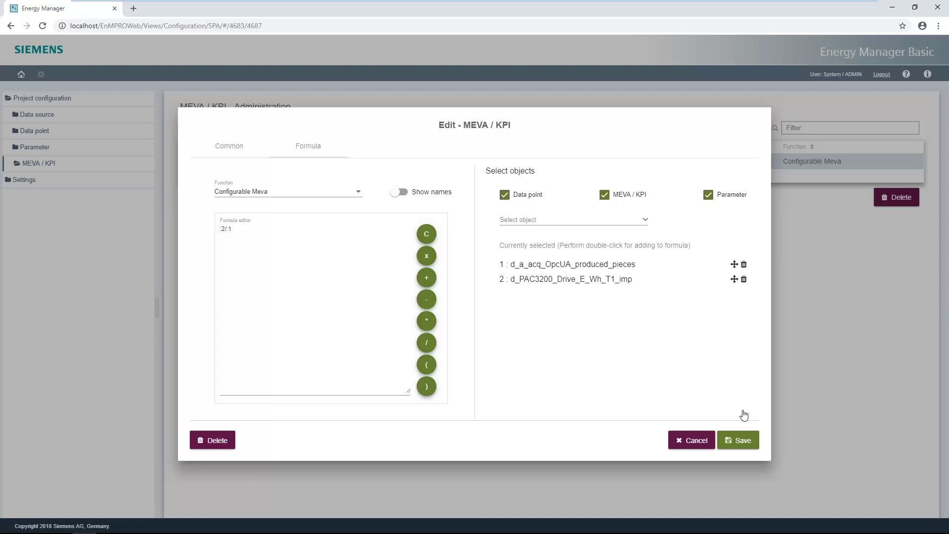
{"action": "left_click", "coordinate": [744, 445]}
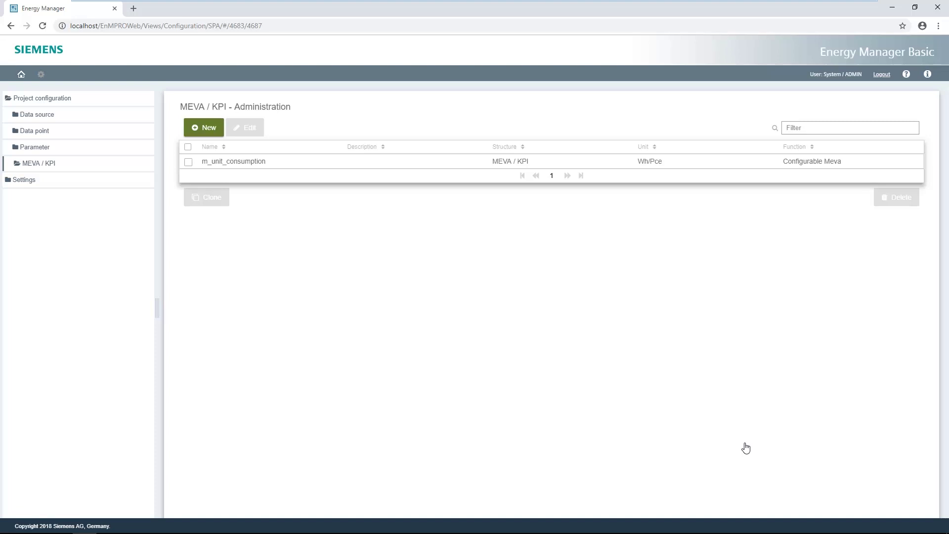
Step: Enter the CONFIGURATOR user's e-mail address in User Management and save it
{"action": "left_click", "coordinate": [24, 183]}
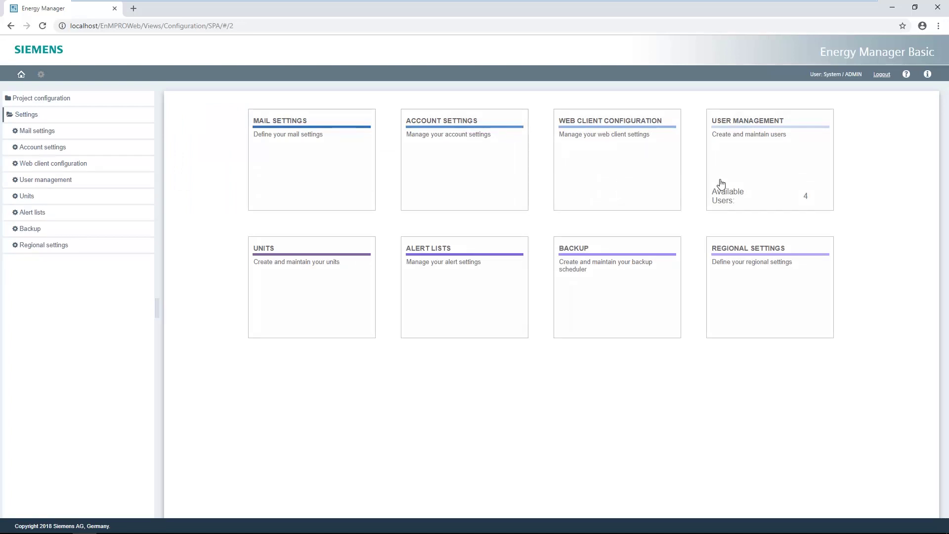
{"action": "left_click", "coordinate": [772, 184]}
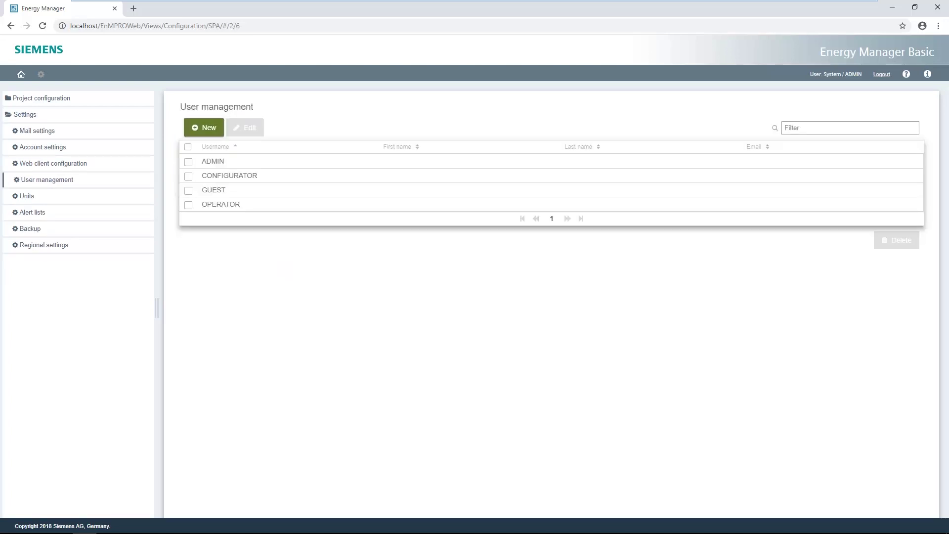
{"action": "double_click", "coordinate": [233, 176]}
{"action": "left_click", "coordinate": [240, 271]}
{"action": "type", "text": "john.sa"}
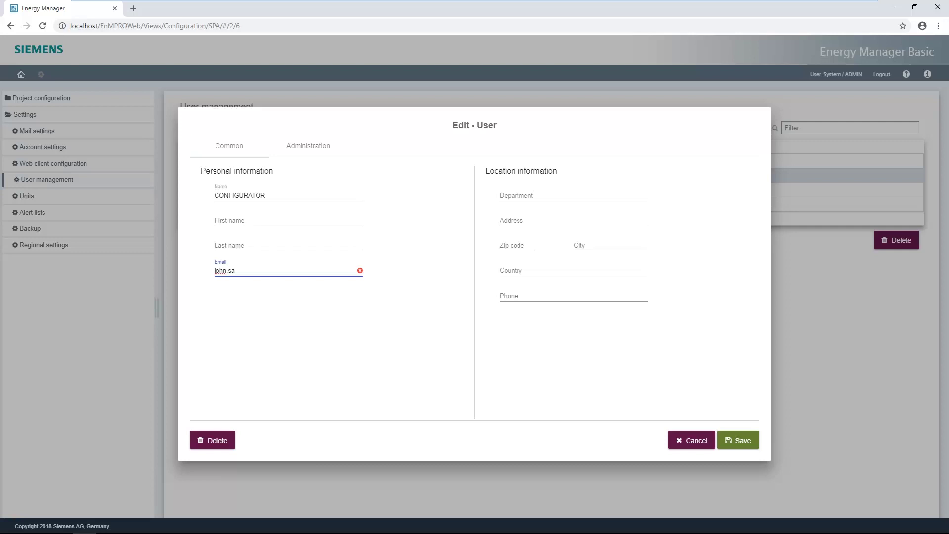
{"action": "type", "text": "mple@company.com"}
{"action": "left_click", "coordinate": [747, 438]}
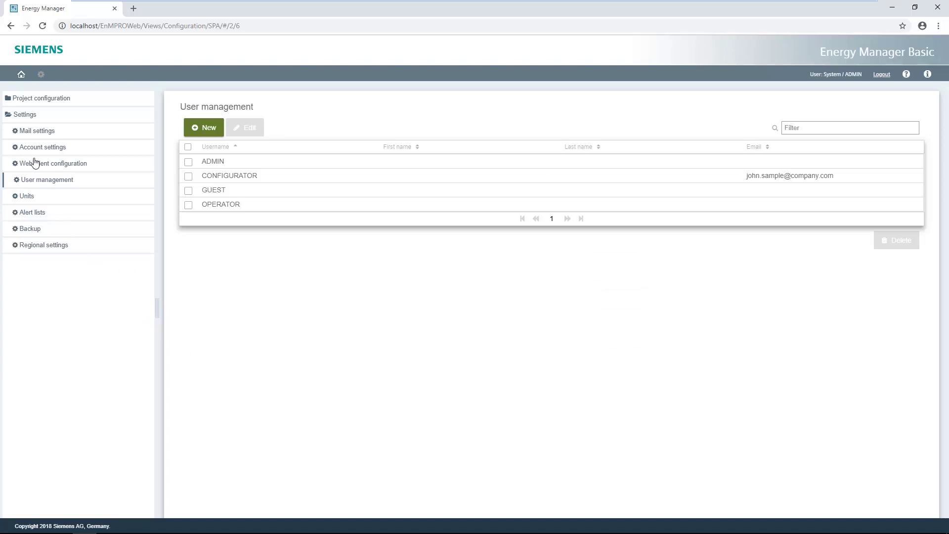
{"action": "left_click", "coordinate": [22, 77]}
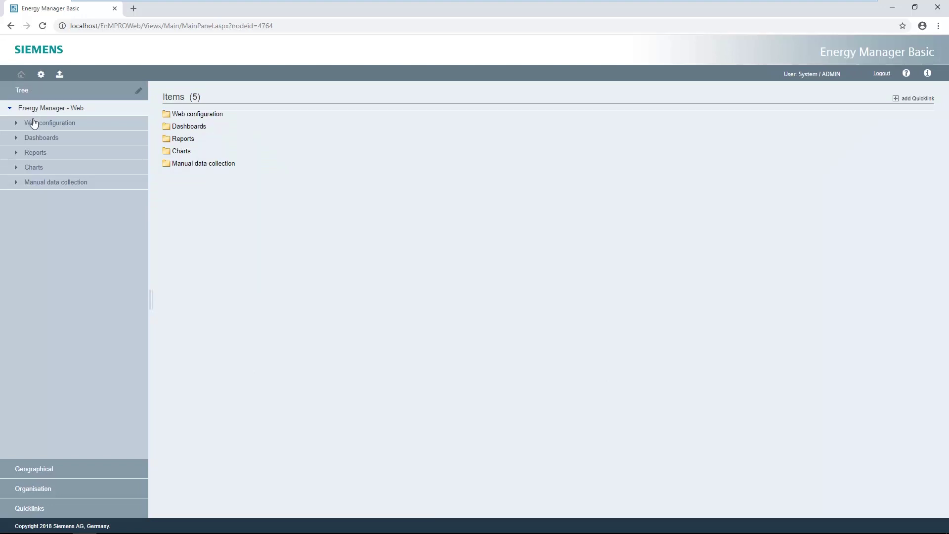
Step: Select Reports, enable tree edit mode, and choose Add report from the folder's actions
{"action": "left_click", "coordinate": [35, 154]}
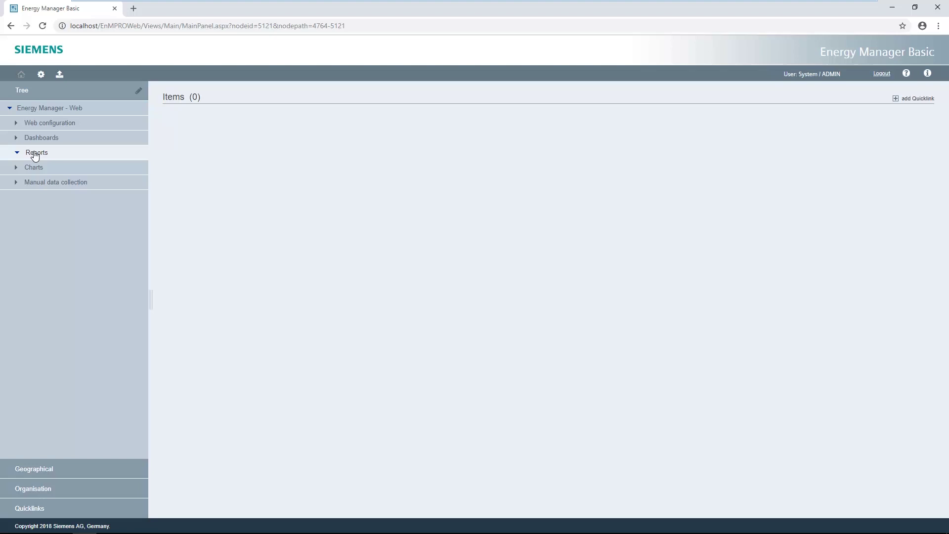
{"action": "left_click", "coordinate": [139, 91]}
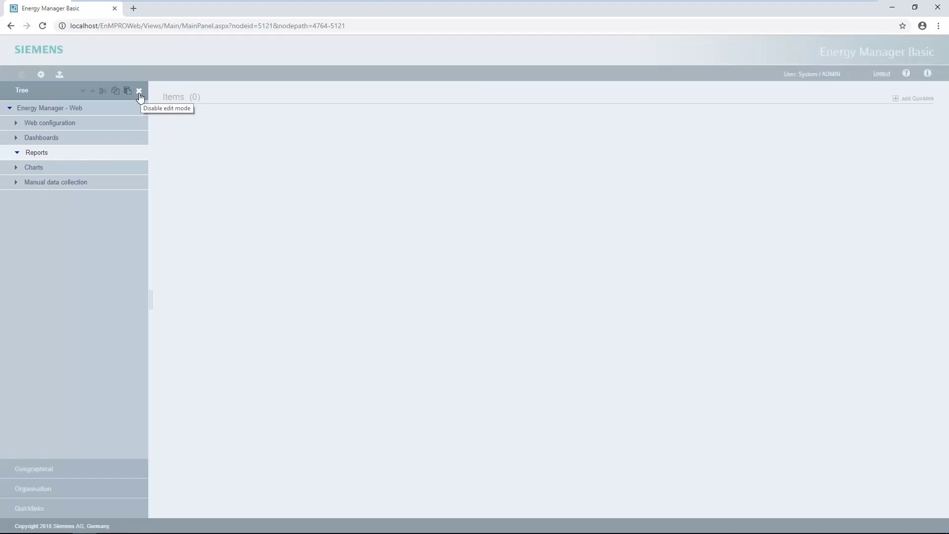
{"action": "left_click", "coordinate": [136, 153]}
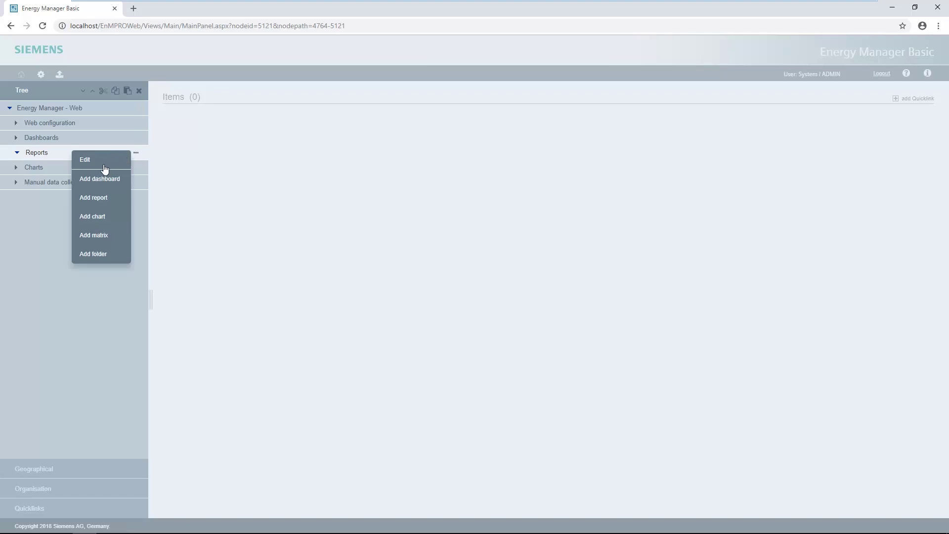
{"action": "left_click", "coordinate": [95, 197]}
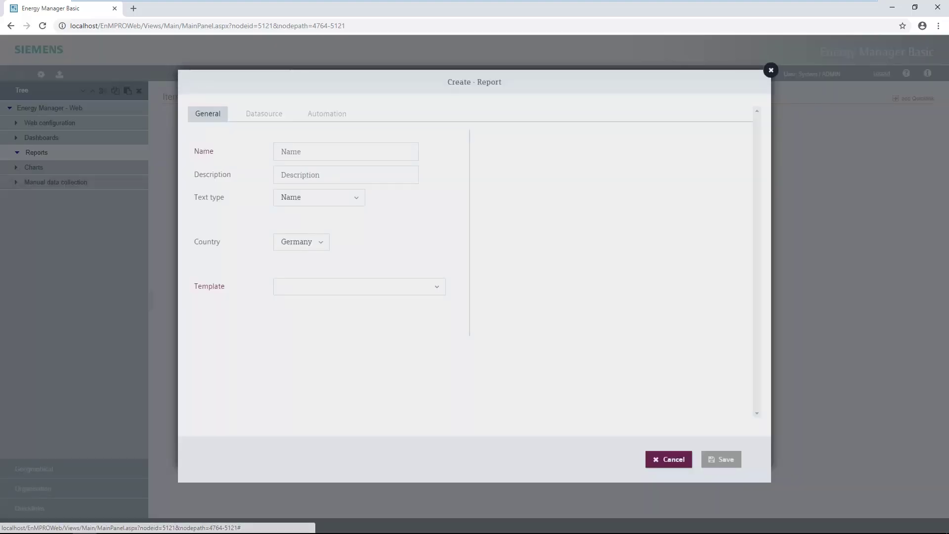
Step: Name the report 'Production hall overview' and base it on the Example Report - Protocol template
{"action": "left_click", "coordinate": [313, 159]}
{"action": "type", "text": "Pr"}
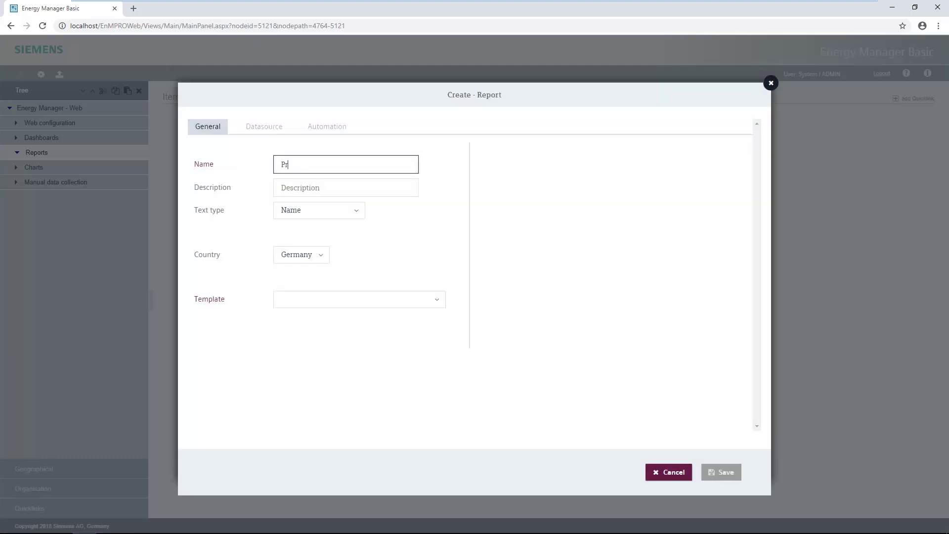
{"action": "type", "text": "oduction hall overview"}
{"action": "key", "text": "Tab"}
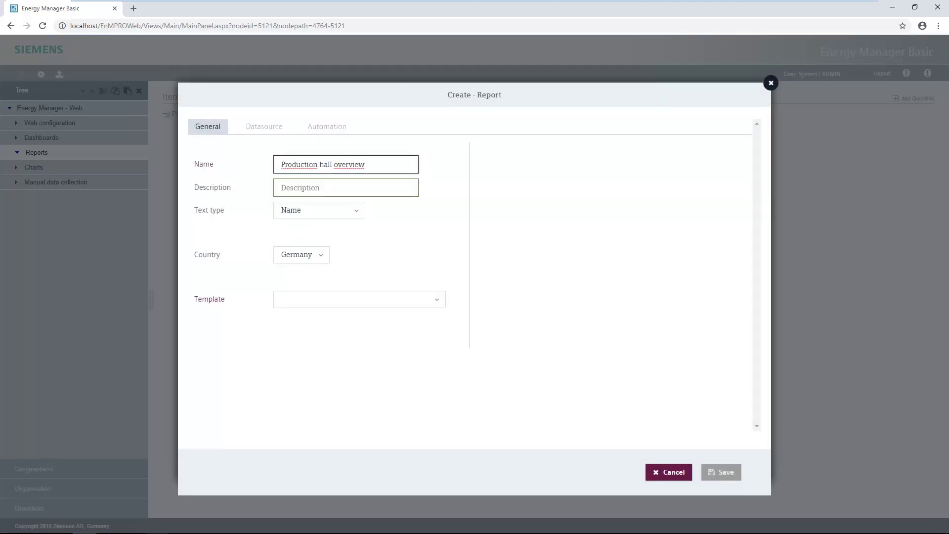
{"action": "key", "text": "Tab"}
{"action": "type", "text": "Production hall overview"}
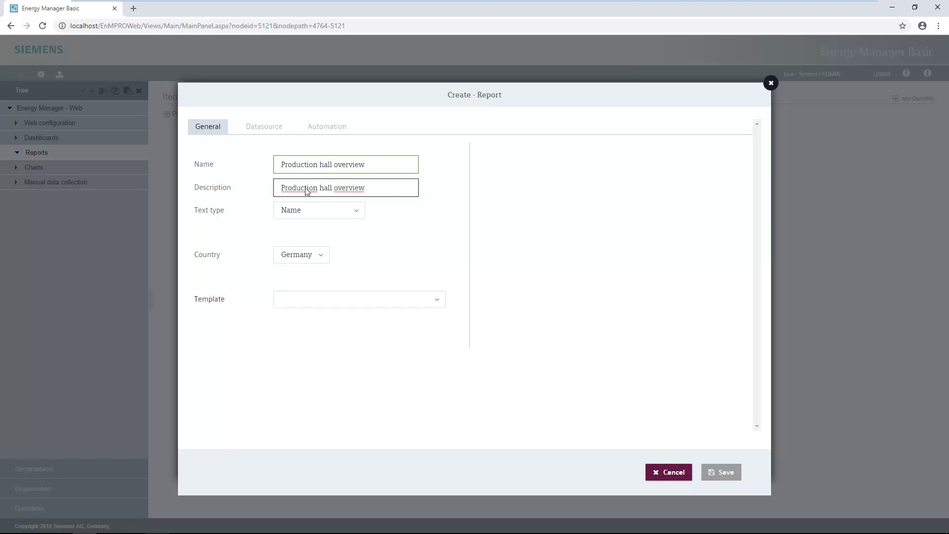
{"action": "left_click", "coordinate": [441, 298]}
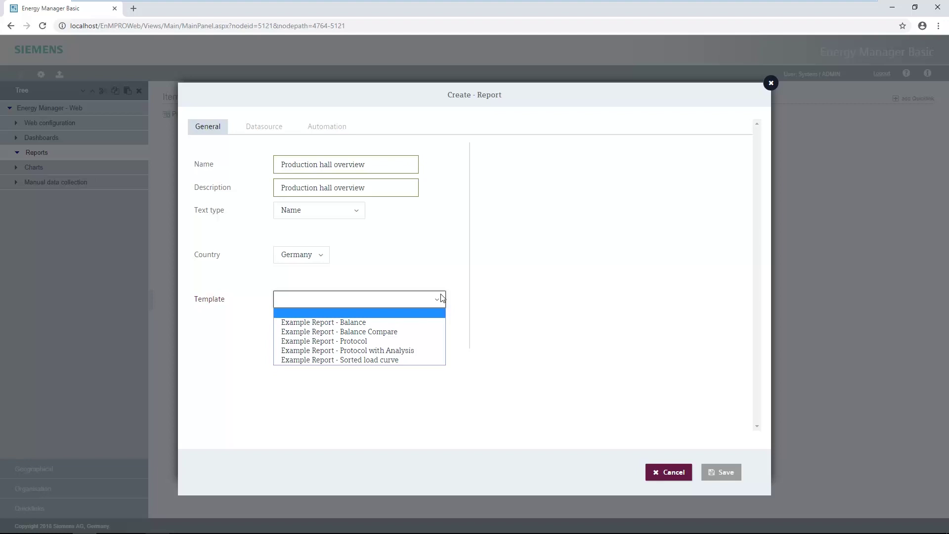
{"action": "left_click", "coordinate": [339, 341]}
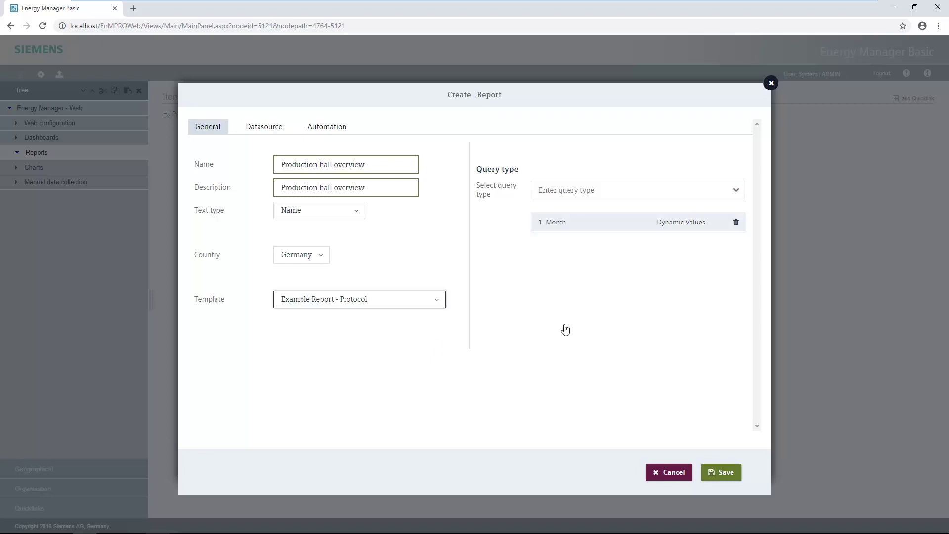
Step: Add the Year query type alongside Month
{"action": "left_click", "coordinate": [735, 193]}
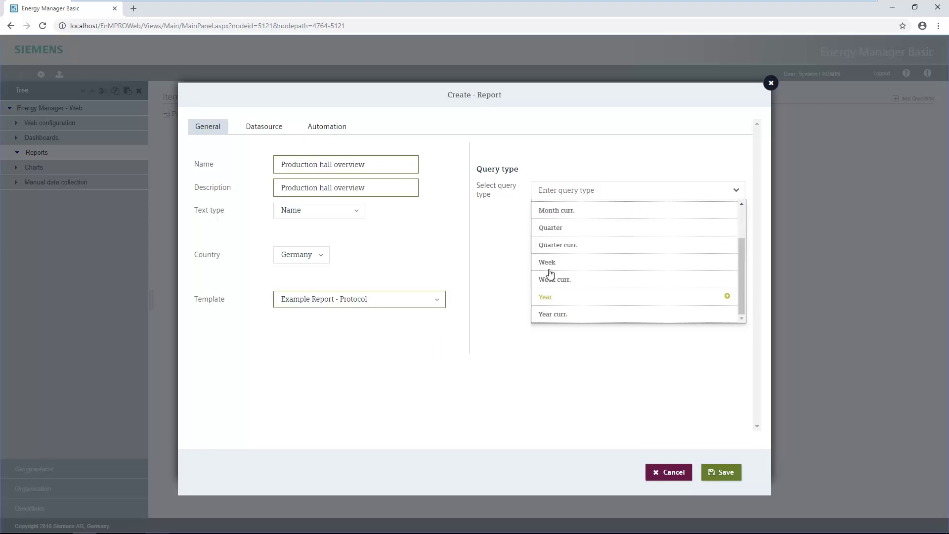
{"action": "scroll", "coordinate": [551, 299], "scroll_direction": "up", "scroll_amount": 1}
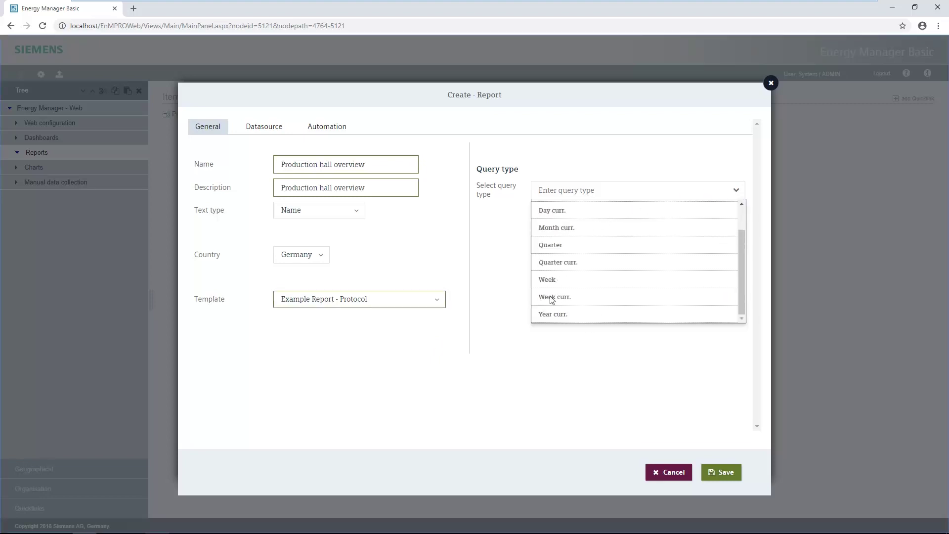
{"action": "left_click", "coordinate": [634, 354]}
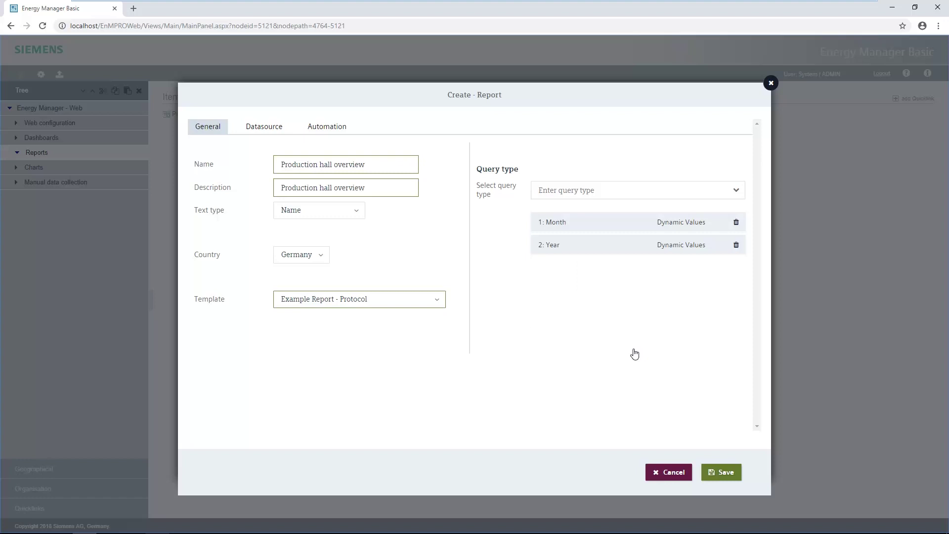
Step: Add d_a_acq_OpcUA_produced_pieces, d_PAC3200_Drive_E_Wh_T1_imp and m_unit_consumption as the report's datasource
{"action": "left_click", "coordinate": [260, 127]}
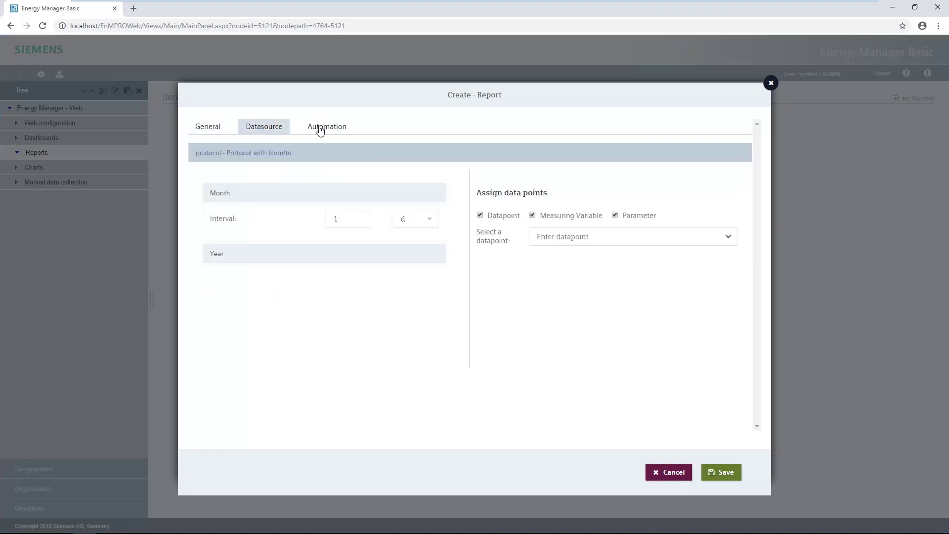
{"action": "left_click", "coordinate": [728, 237]}
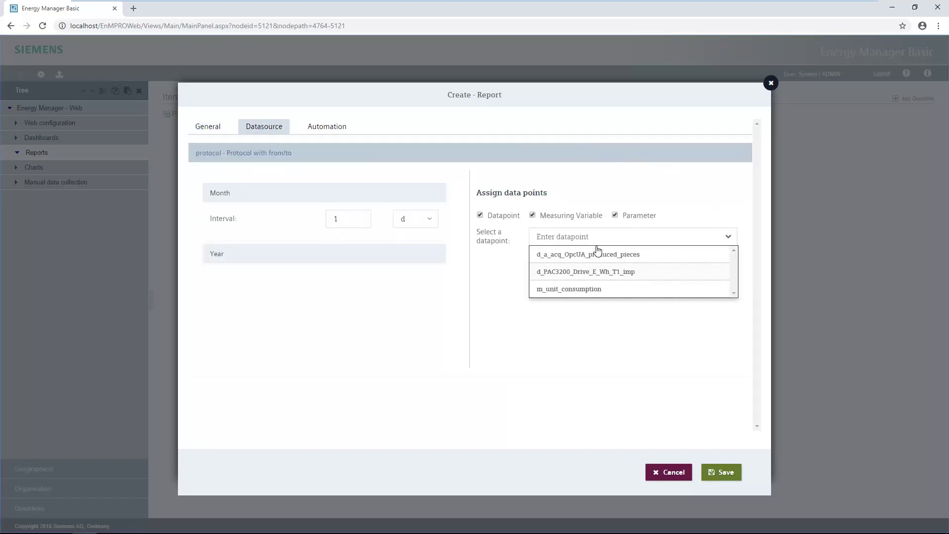
{"action": "left_click", "coordinate": [596, 253]}
{"action": "left_click", "coordinate": [584, 255]}
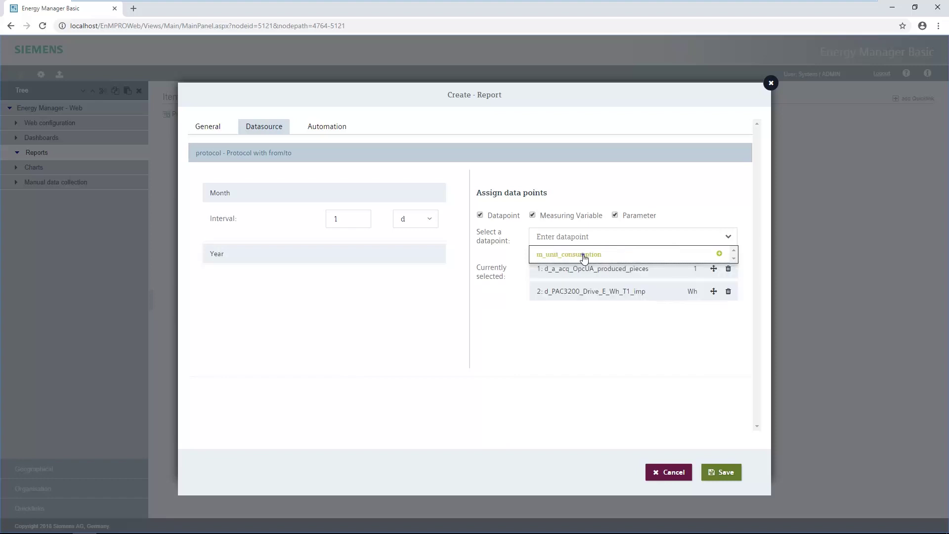
{"action": "left_click", "coordinate": [584, 255]}
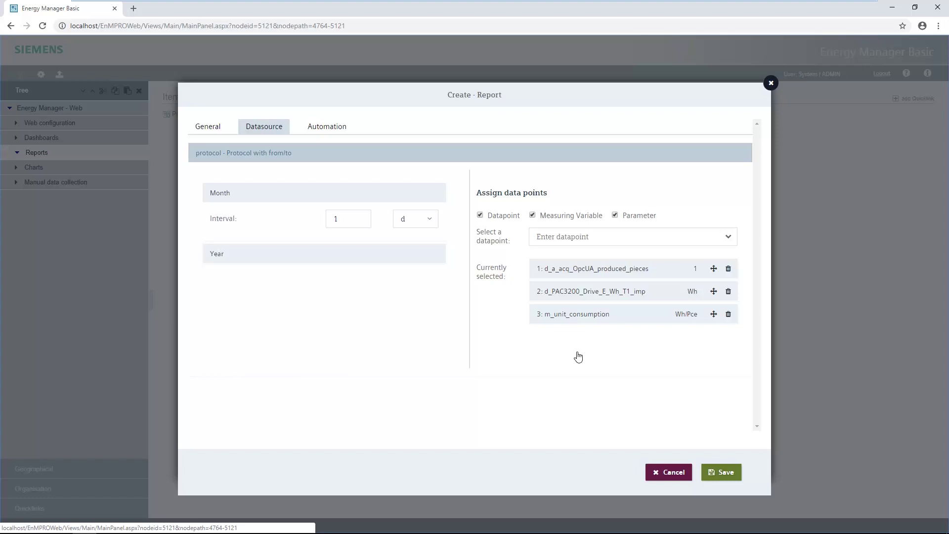
Step: Have the Month report sent by mail to the selected user
{"action": "left_click", "coordinate": [333, 126]}
{"action": "left_click", "coordinate": [198, 206]}
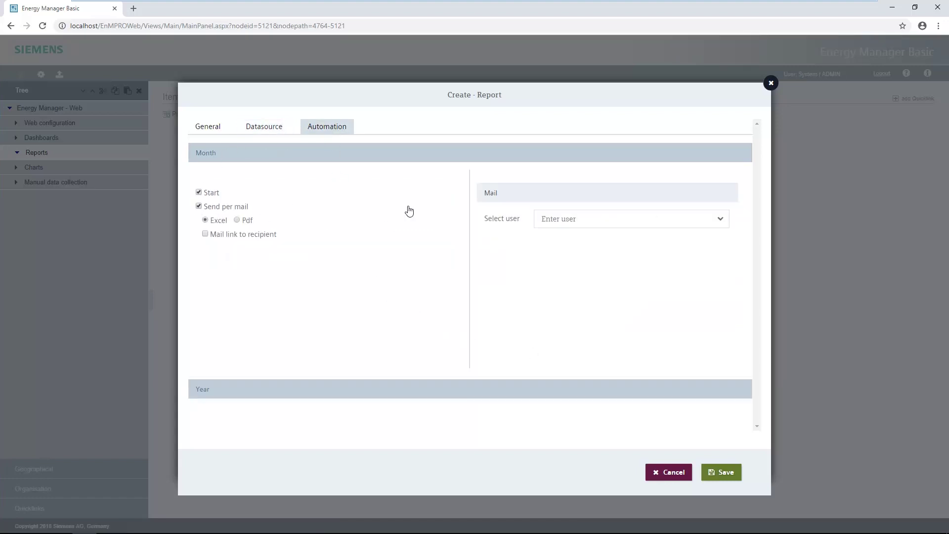
{"action": "left_click", "coordinate": [721, 219]}
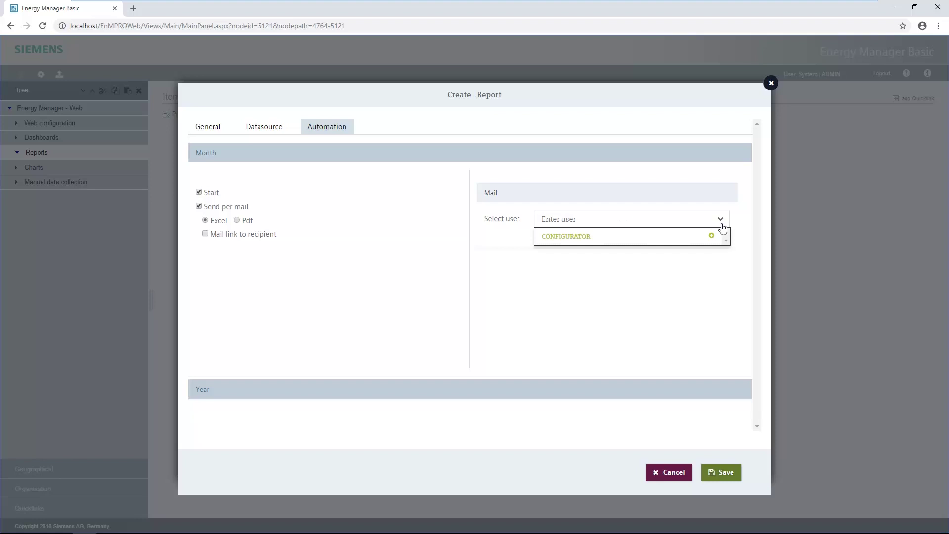
{"action": "left_click", "coordinate": [599, 238]}
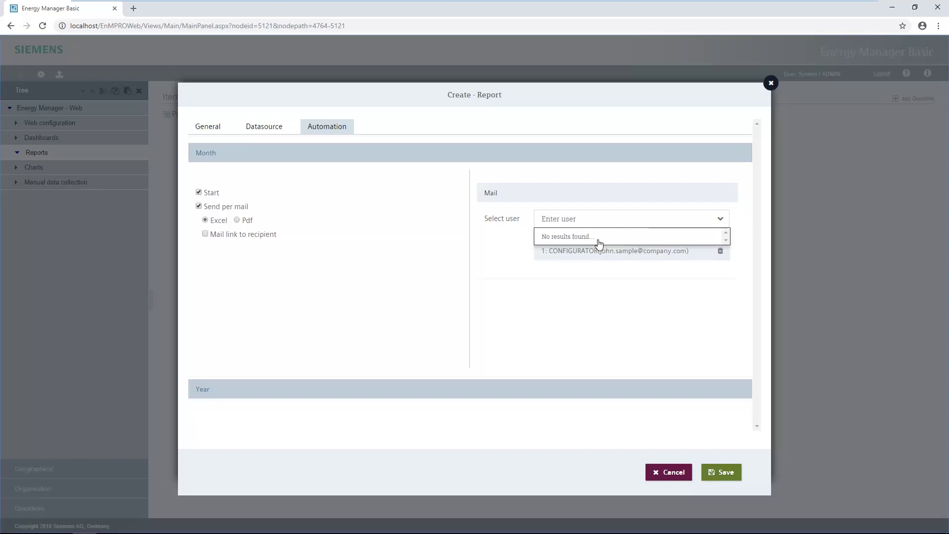
Step: Have the Year report sent by mail to the same user
{"action": "double_click", "coordinate": [206, 393]}
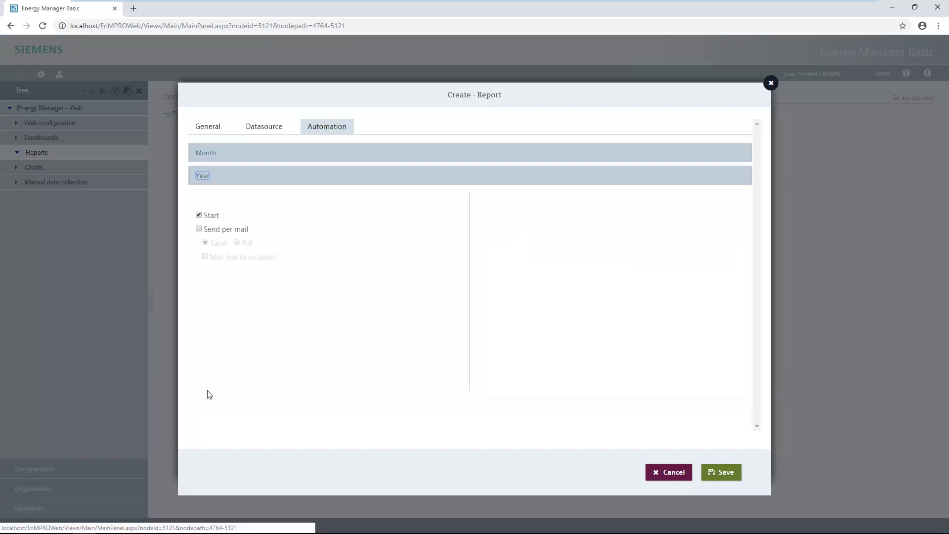
{"action": "left_click", "coordinate": [200, 229]}
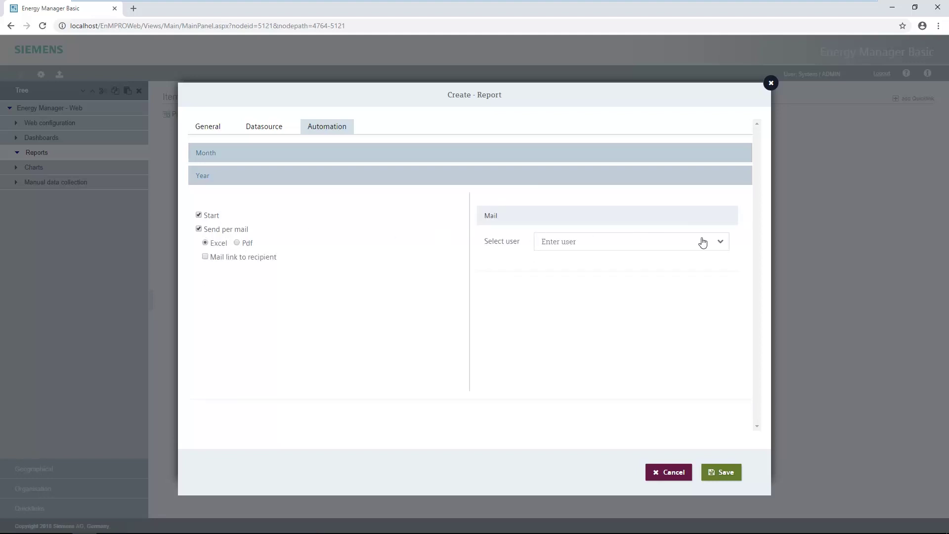
{"action": "left_click", "coordinate": [722, 243]}
{"action": "left_click", "coordinate": [584, 261]}
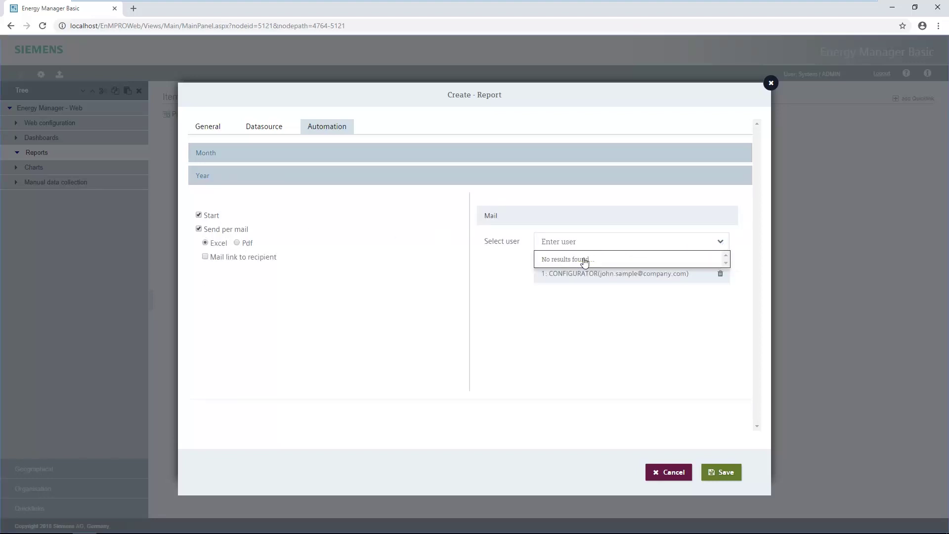
Step: Save the report, then reopen Production hall overview in Edit - Report
{"action": "left_click", "coordinate": [736, 473]}
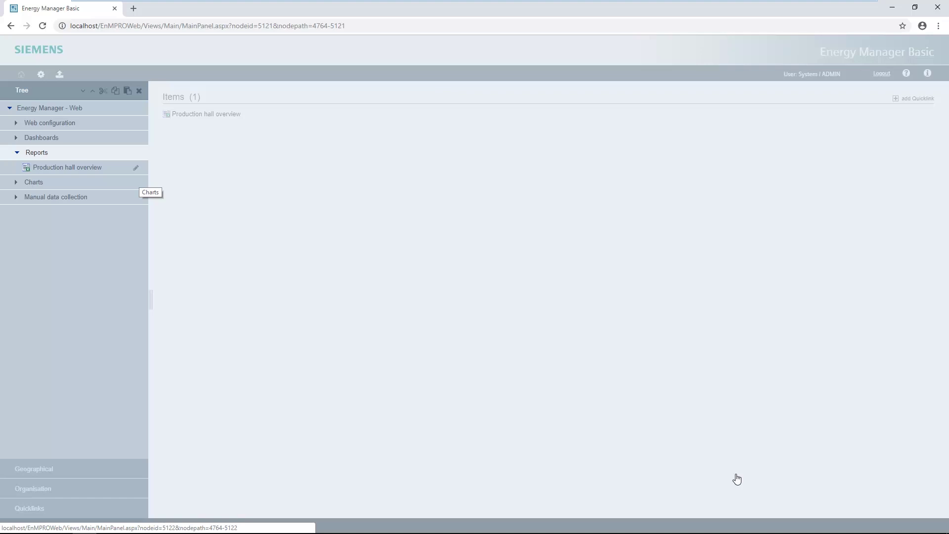
{"action": "left_click", "coordinate": [136, 167]}
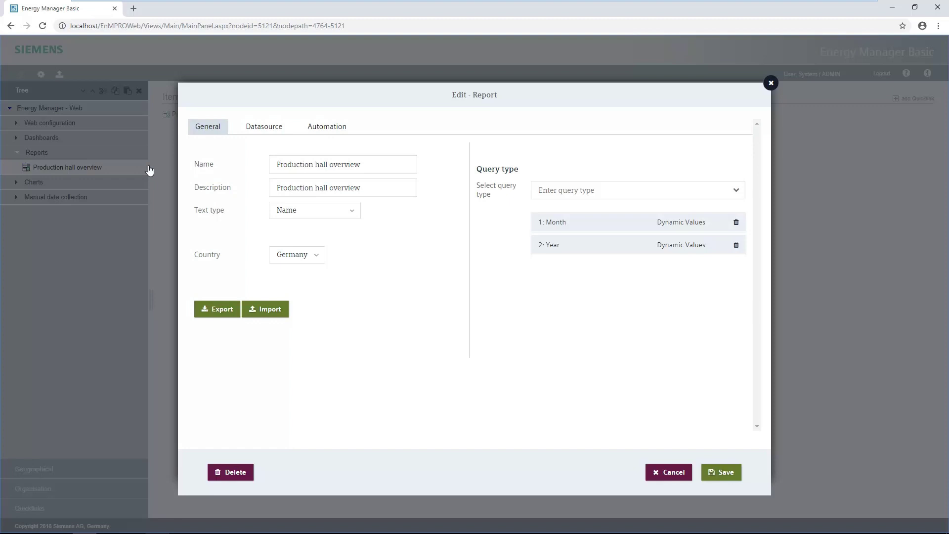
Step: Export the report template and open it in Excel with editing enabled
{"action": "left_click", "coordinate": [208, 310]}
{"action": "left_click", "coordinate": [58, 521]}
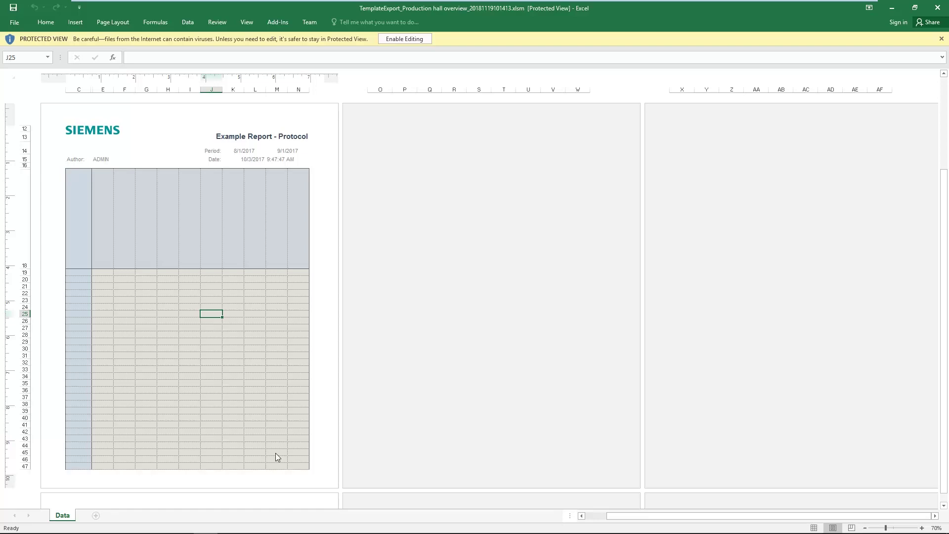
{"action": "left_click", "coordinate": [406, 39]}
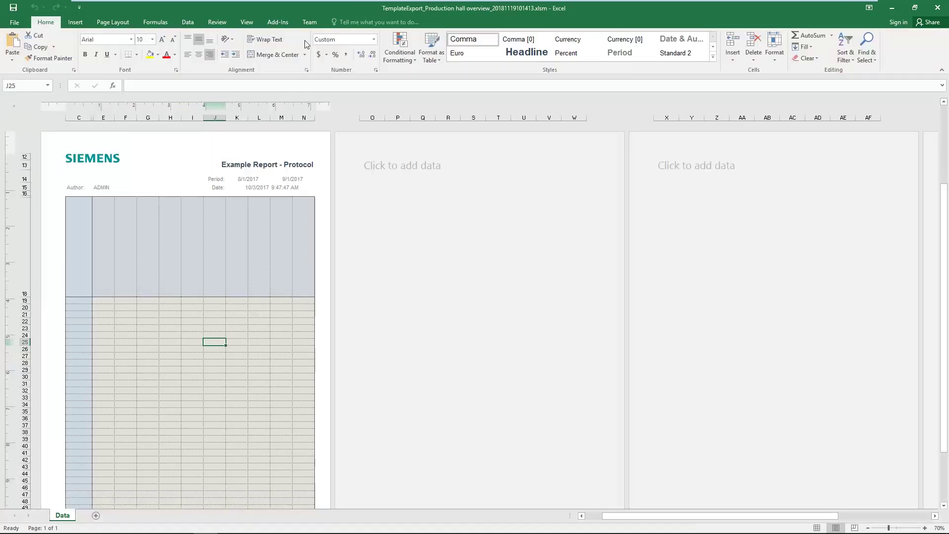
Step: Replace the custom header picture with Logo.png and close the workbook
{"action": "left_click", "coordinate": [79, 23]}
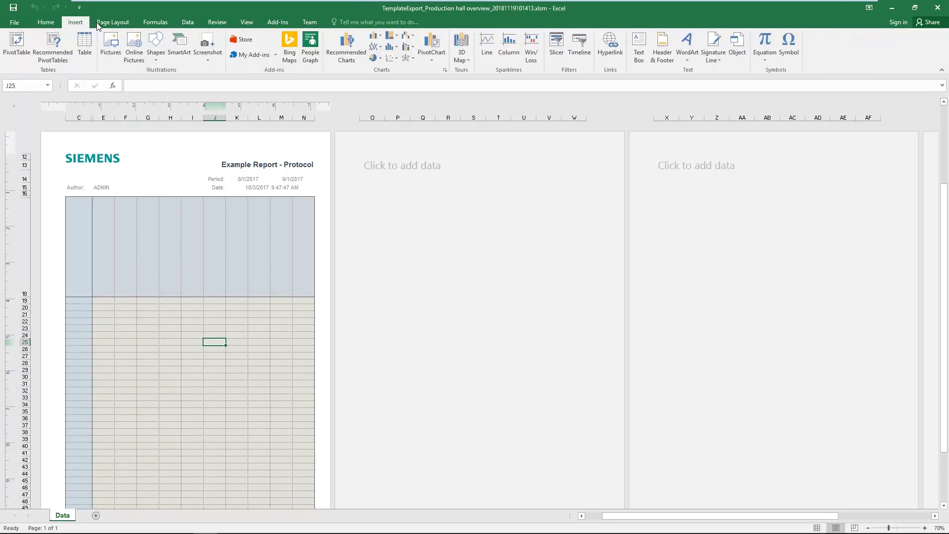
{"action": "left_click", "coordinate": [662, 49]}
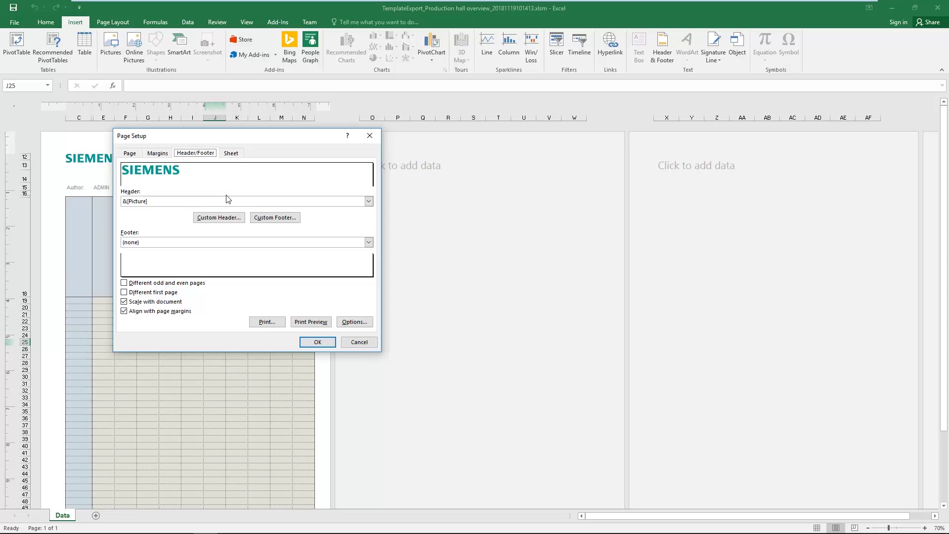
{"action": "left_click", "coordinate": [228, 217]}
{"action": "left_click", "coordinate": [307, 240]}
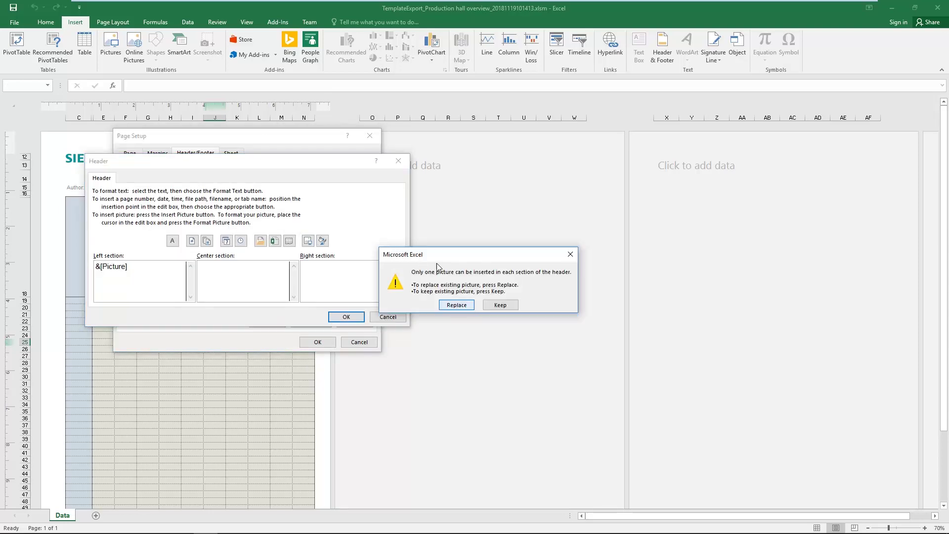
{"action": "left_click", "coordinate": [465, 307]}
{"action": "left_click", "coordinate": [202, 270]}
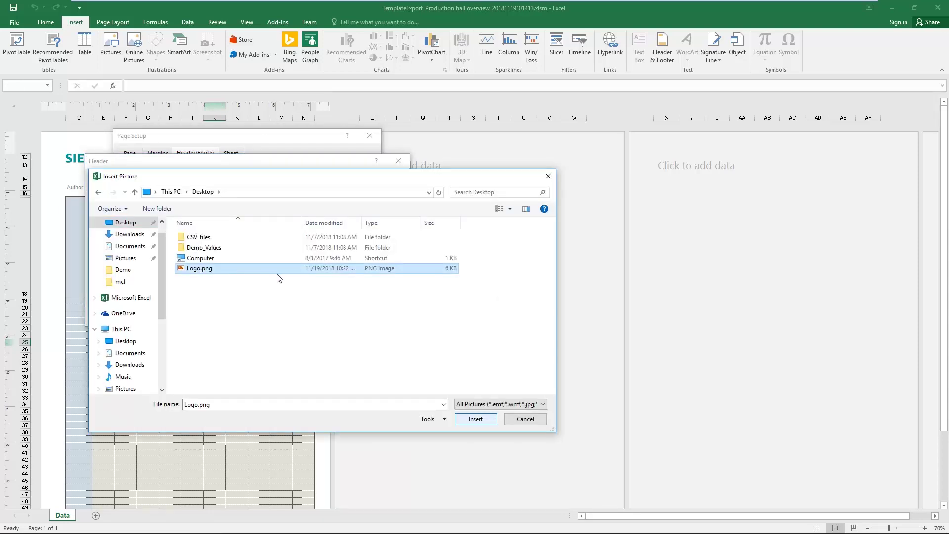
{"action": "left_click", "coordinate": [464, 419]}
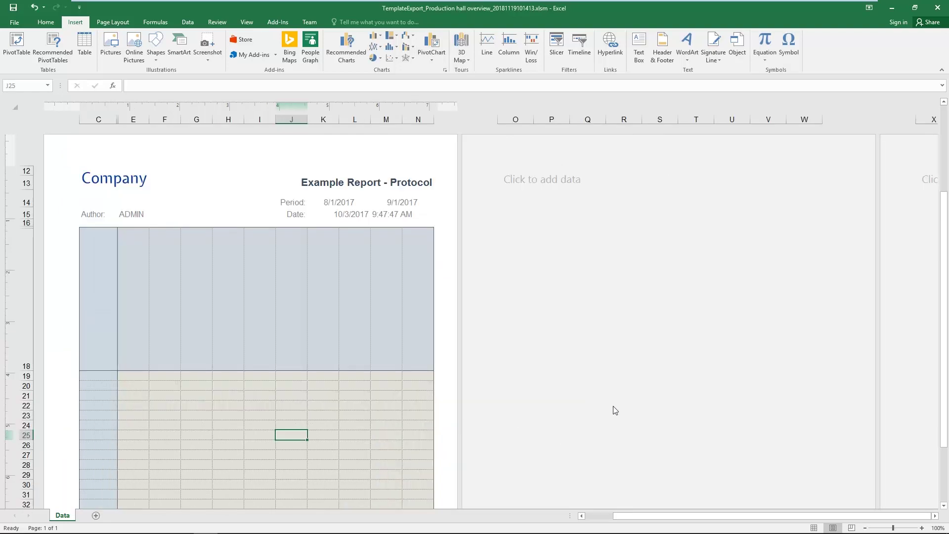
{"action": "left_click", "coordinate": [937, 8]}
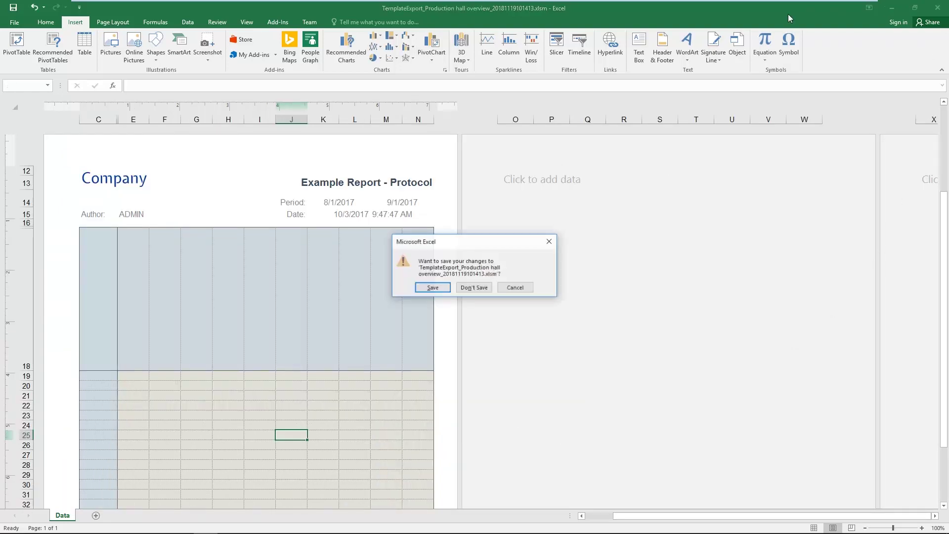
Step: Save the Excel changes, import the TemplateExport .xlsm from Downloads, and save the report
{"action": "left_click", "coordinate": [432, 287]}
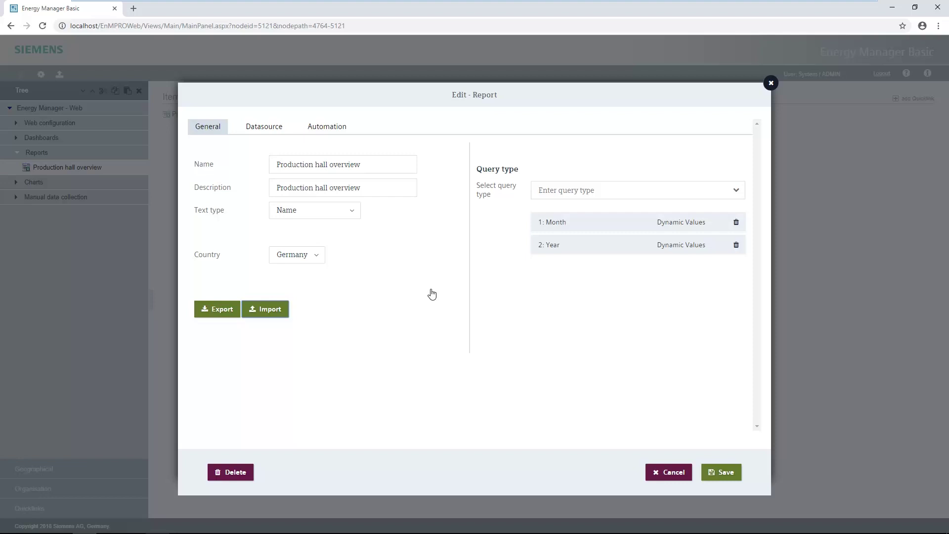
{"action": "left_click", "coordinate": [281, 311]}
{"action": "left_click", "coordinate": [422, 221]}
{"action": "left_click", "coordinate": [531, 224]}
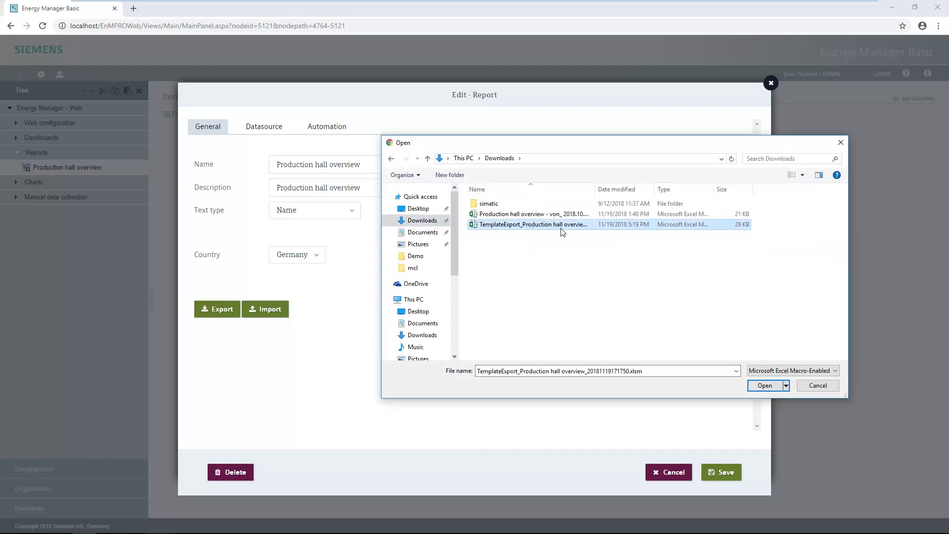
{"action": "left_click", "coordinate": [761, 387]}
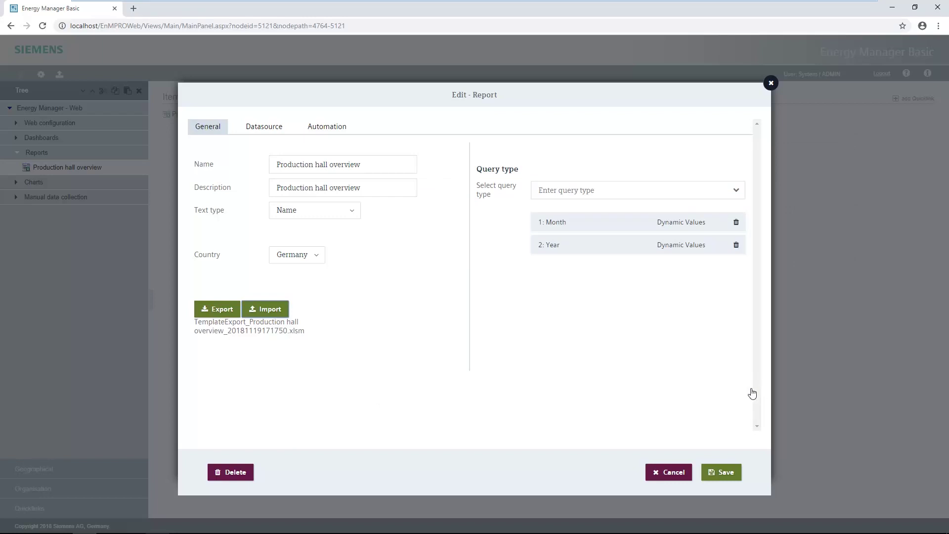
{"action": "left_click", "coordinate": [724, 474]}
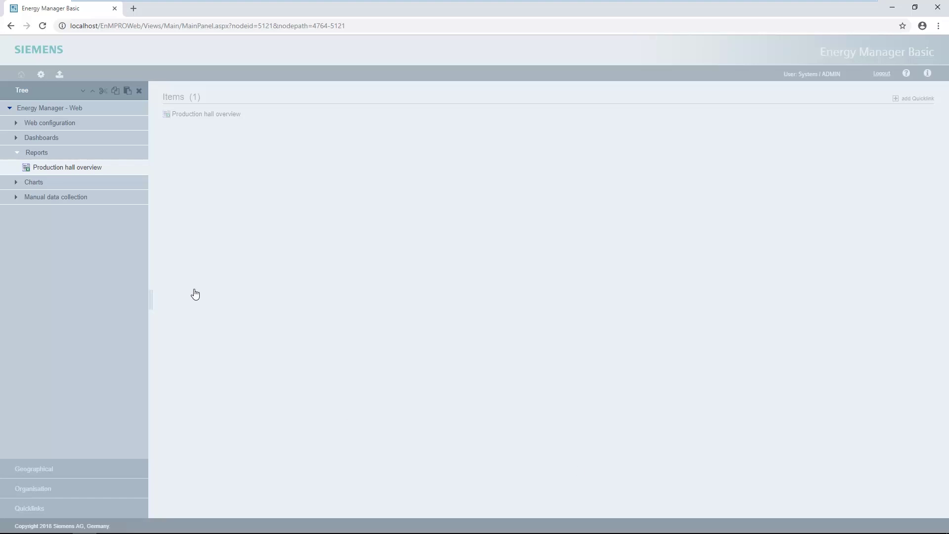
Step: Open the October 2018 monthly report as Excel to check the logo, then close it
{"action": "left_click", "coordinate": [93, 168]}
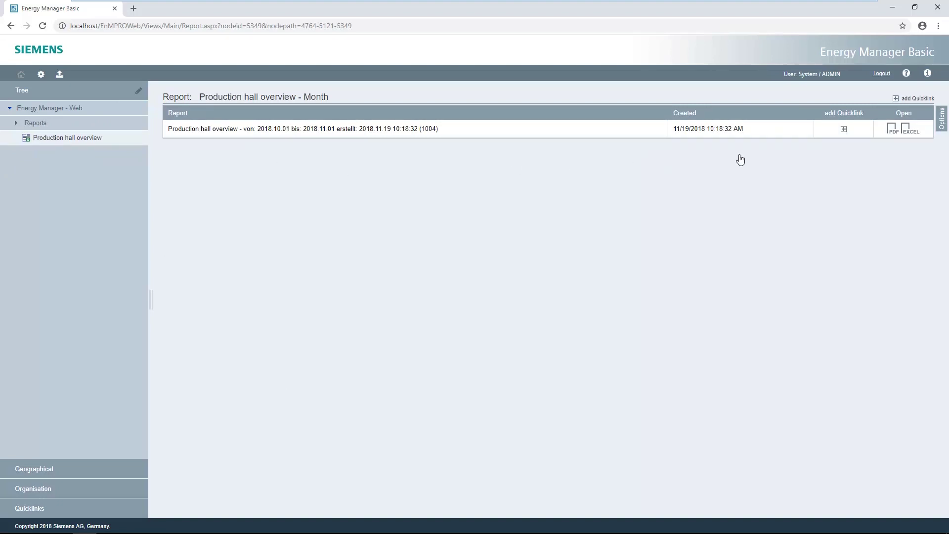
{"action": "left_click", "coordinate": [909, 129]}
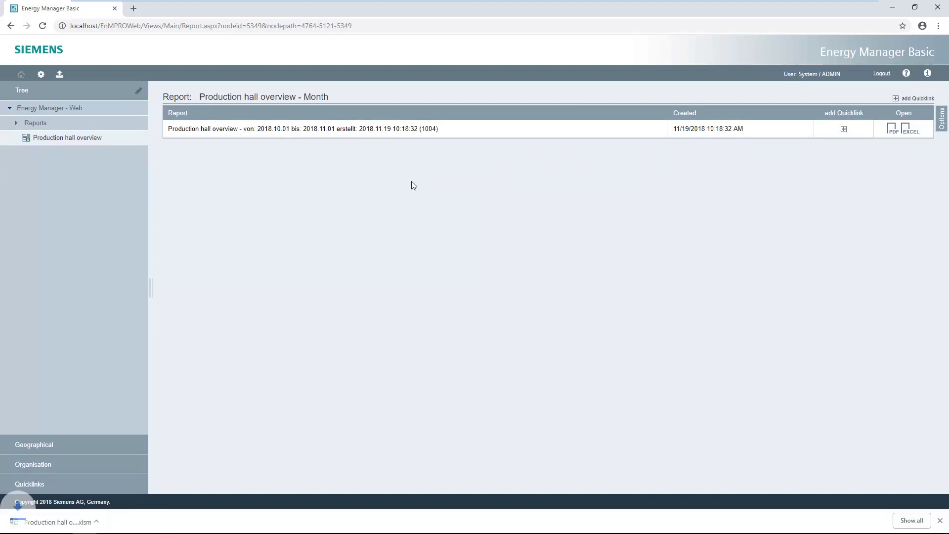
{"action": "left_click", "coordinate": [69, 523]}
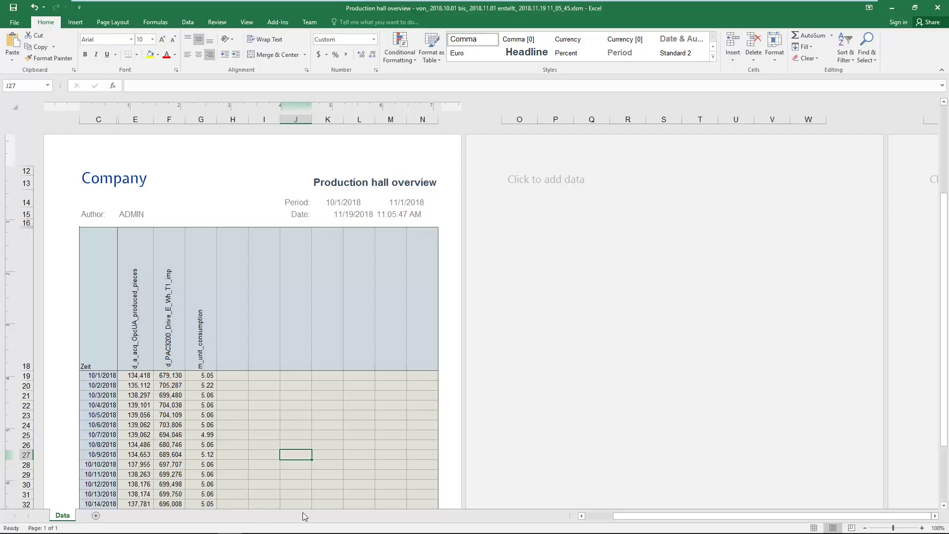
{"action": "left_click", "coordinate": [936, 8]}
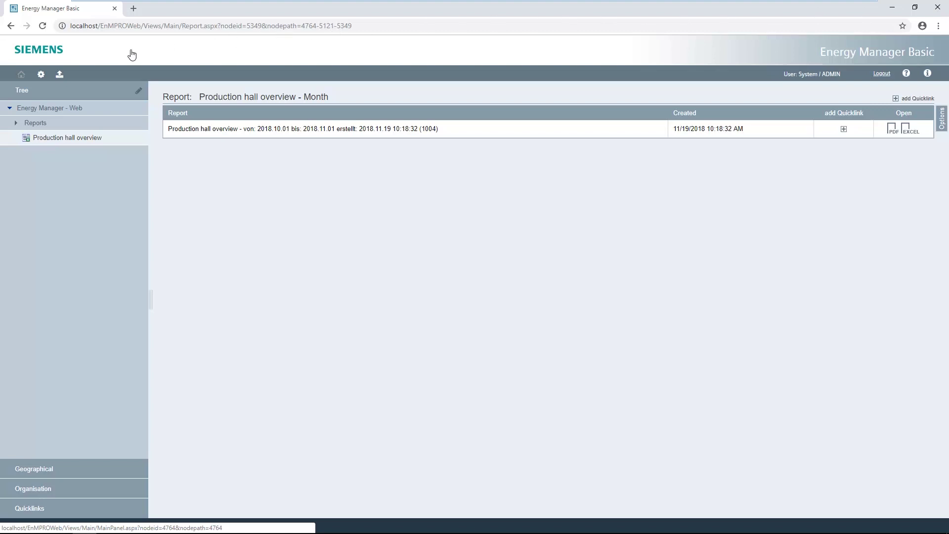
Step: Add a new dashboard under the Dashboards folder
{"action": "left_click", "coordinate": [34, 108]}
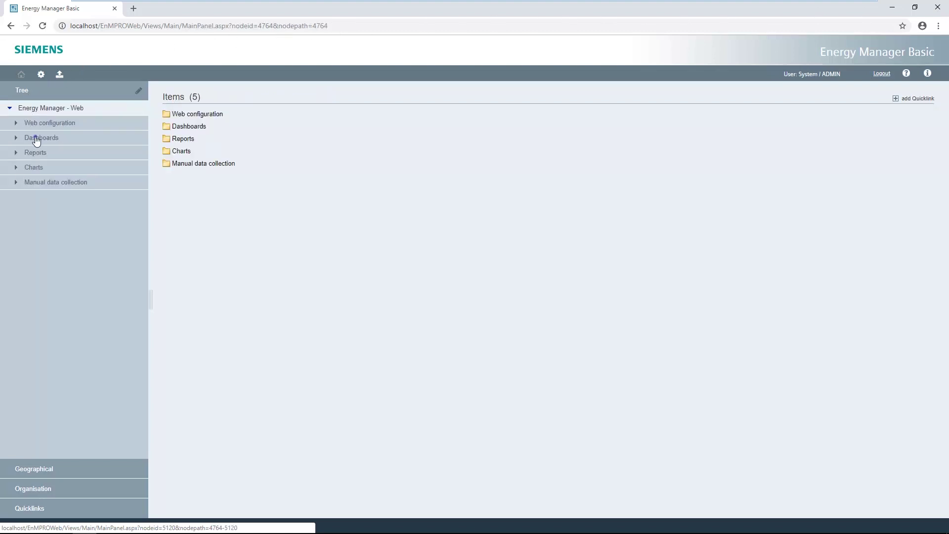
{"action": "left_click", "coordinate": [36, 141]}
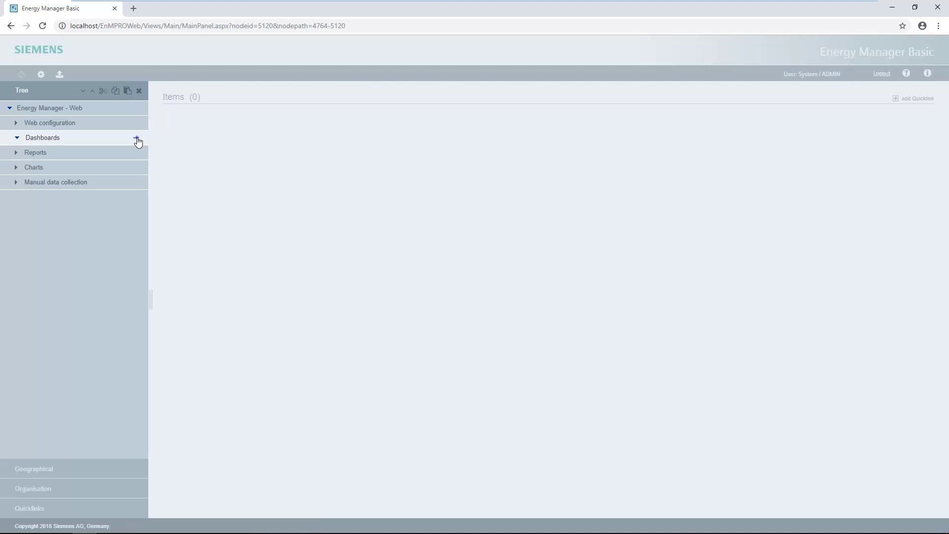
{"action": "left_click", "coordinate": [138, 143]}
{"action": "left_click", "coordinate": [108, 164]}
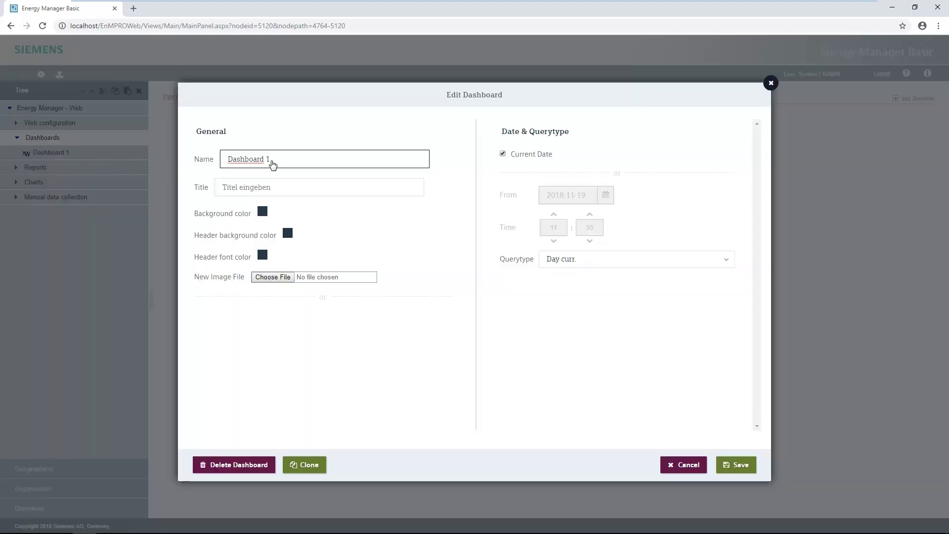
Step: Rename the dashboard 'Production hall', set Querytype to Day, and save
{"action": "left_click", "coordinate": [271, 160]}
{"action": "key", "text": "BackSpace"}
{"action": "key", "text": "BackSpace"}
{"action": "key", "text": "BackSpace"}
{"action": "key", "text": "BackSpace"}
{"action": "key", "text": "BackSpace"}
{"action": "key", "text": "BackSpace"}
{"action": "key", "text": "BackSpace"}
{"action": "key", "text": "BackSpace"}
{"action": "key", "text": "BackSpace"}
{"action": "key", "text": "BackSpace"}
{"action": "key", "text": "BackSpace"}
{"action": "type", "text": "Production hall"}
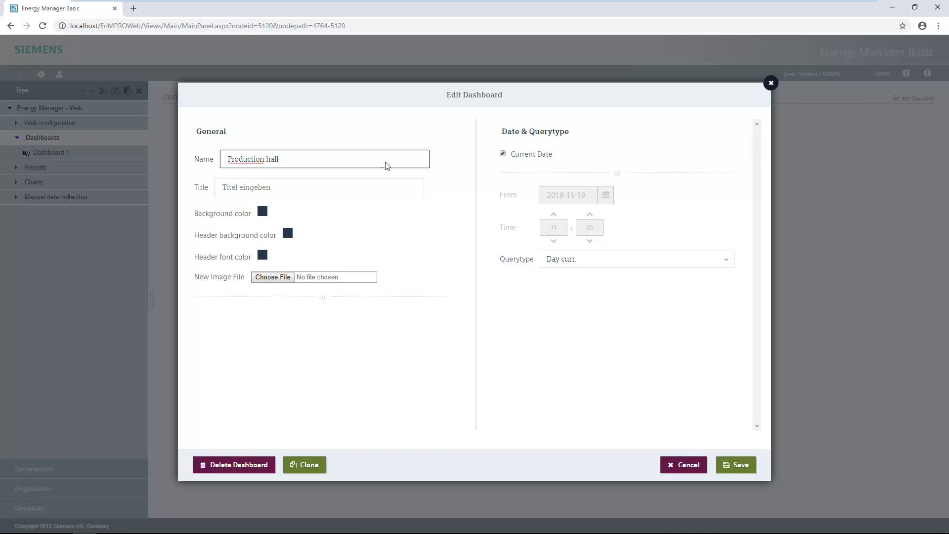
{"action": "left_click", "coordinate": [725, 262]}
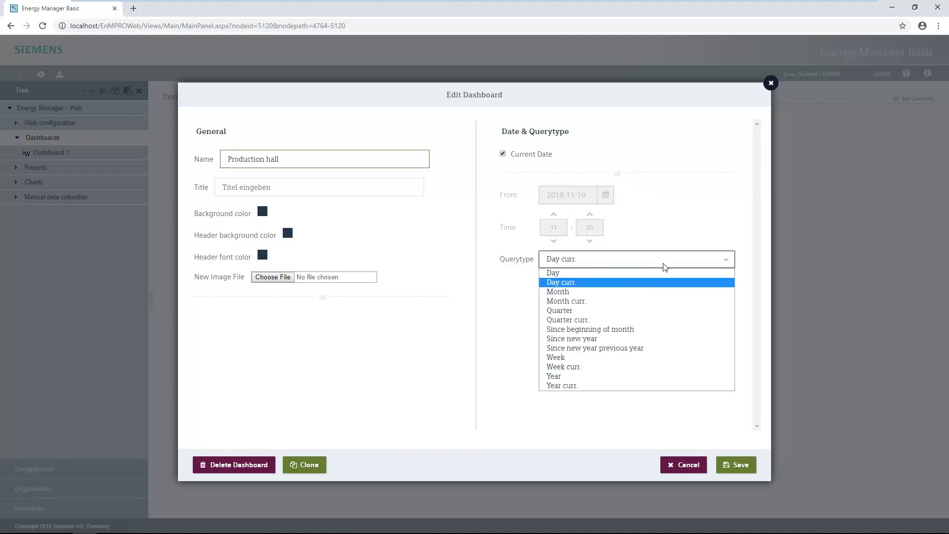
{"action": "left_click", "coordinate": [553, 271]}
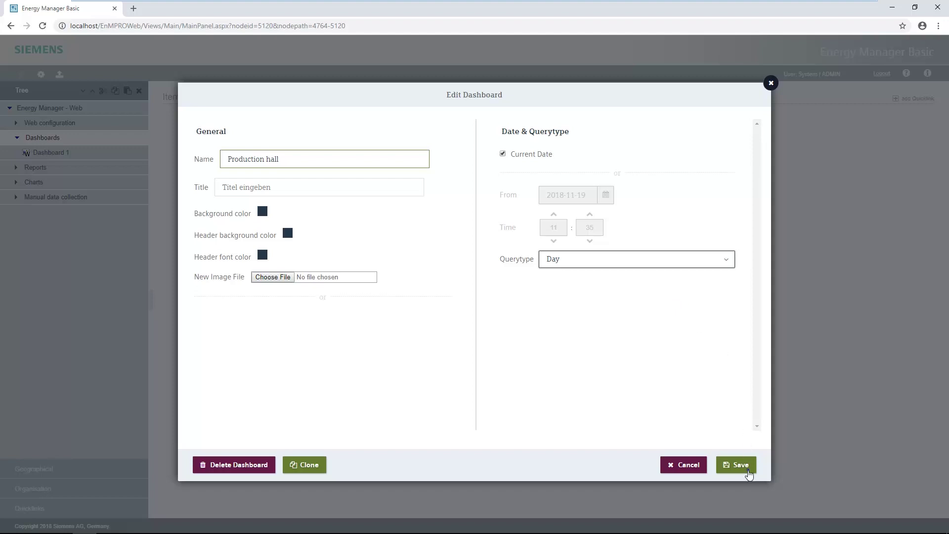
{"action": "left_click", "coordinate": [739, 465]}
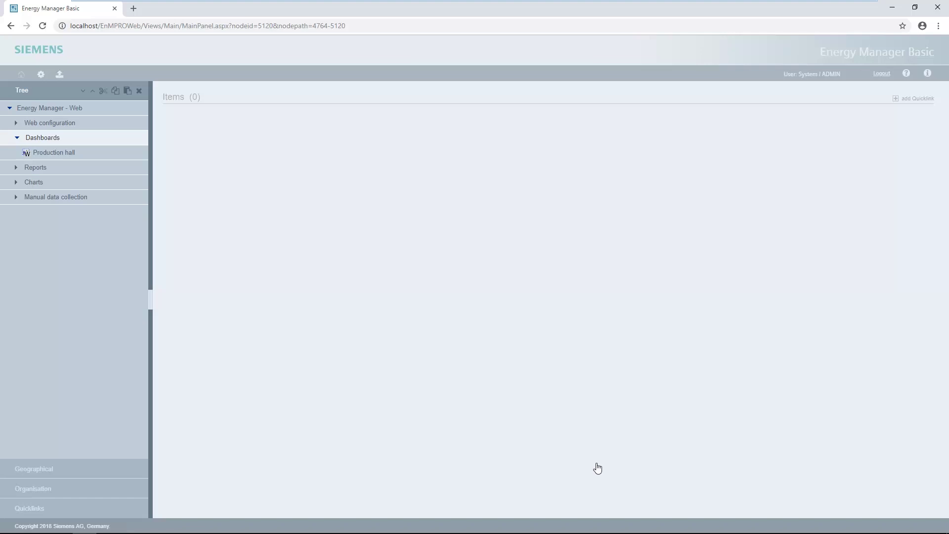
Step: Open the Production hall dashboard and add a Chart widget
{"action": "left_click", "coordinate": [139, 90]}
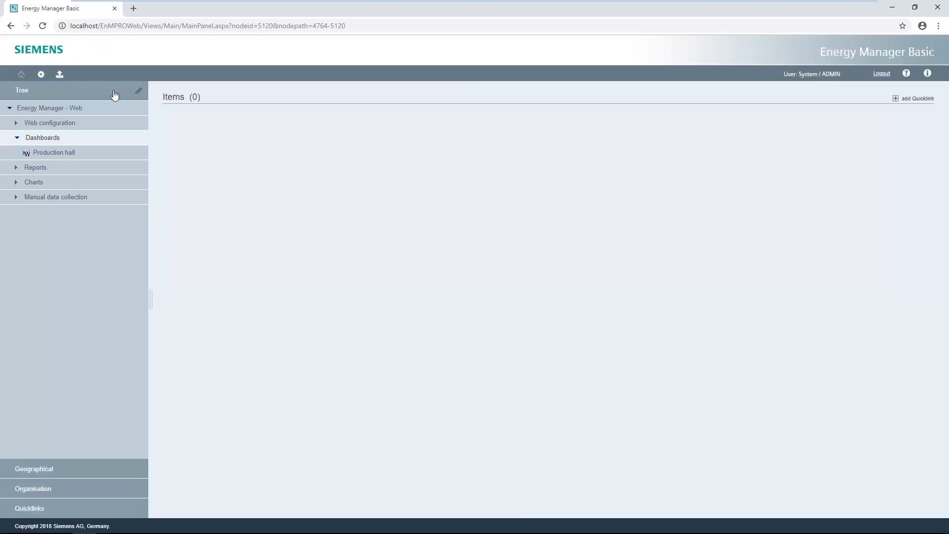
{"action": "left_click", "coordinate": [47, 154]}
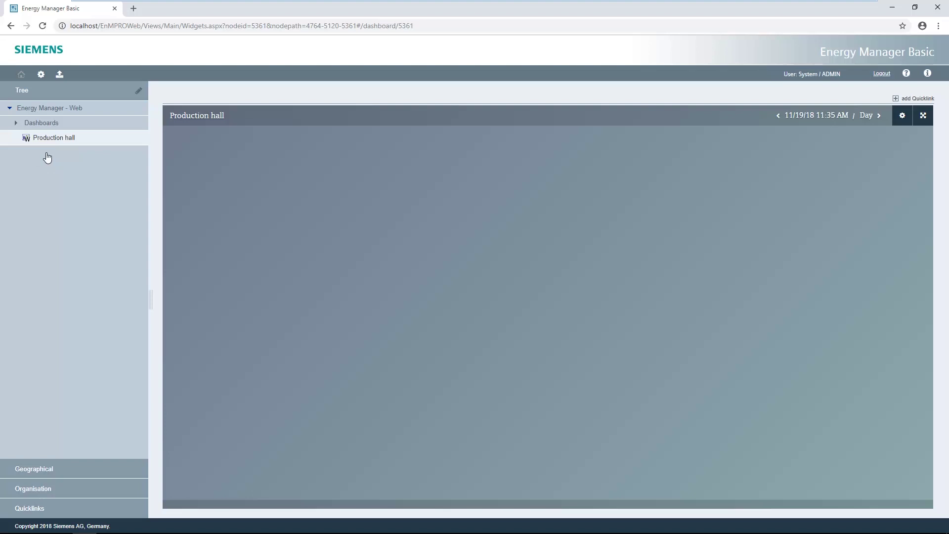
{"action": "left_click", "coordinate": [903, 117]}
{"action": "left_click", "coordinate": [826, 119]}
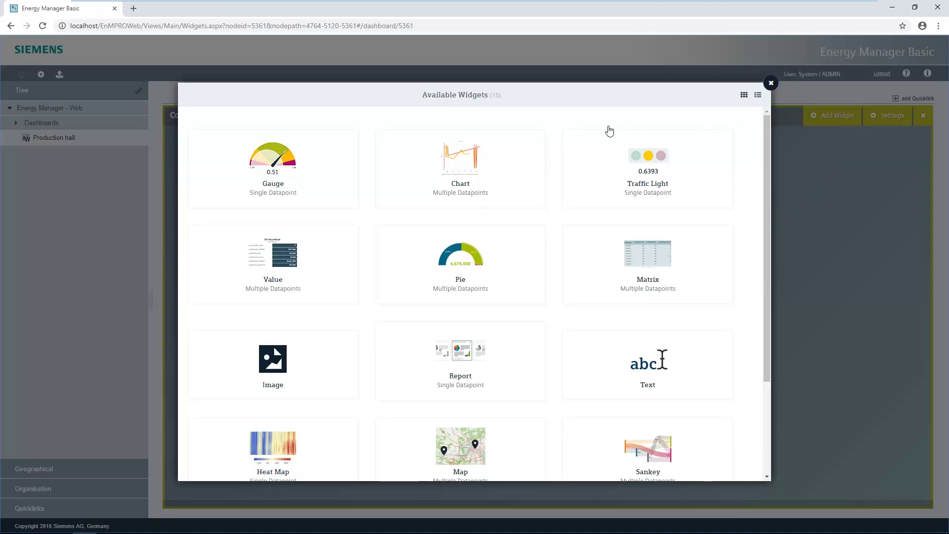
{"action": "left_click", "coordinate": [530, 159]}
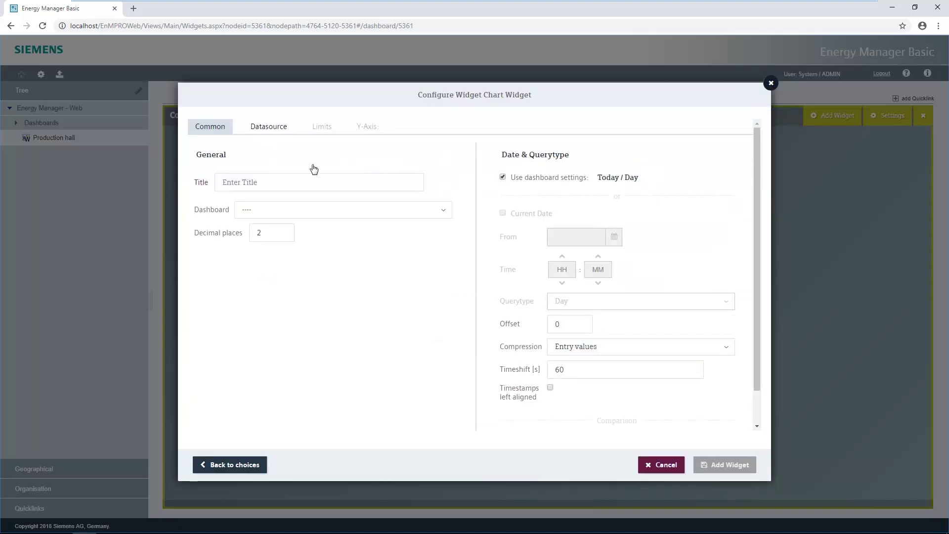
Step: Title the chart 'energy utilization' with 15 minutes value compression
{"action": "left_click", "coordinate": [262, 183]}
{"action": "type", "text": "energy utilization"}
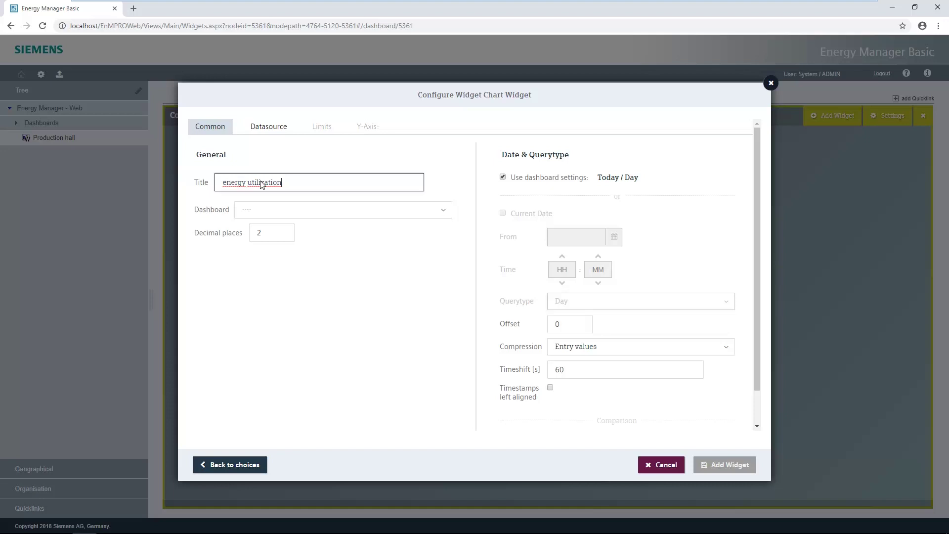
{"action": "left_click", "coordinate": [631, 352]}
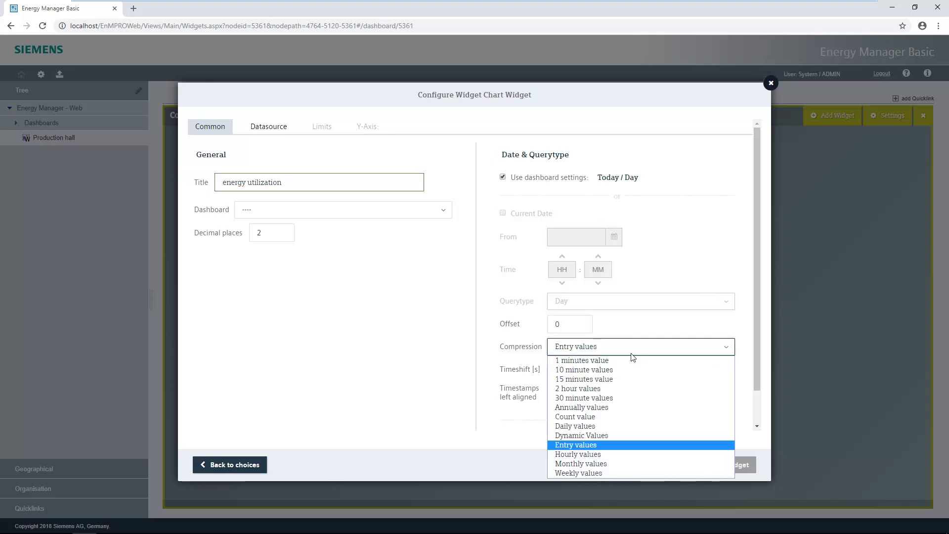
{"action": "left_click", "coordinate": [584, 379]}
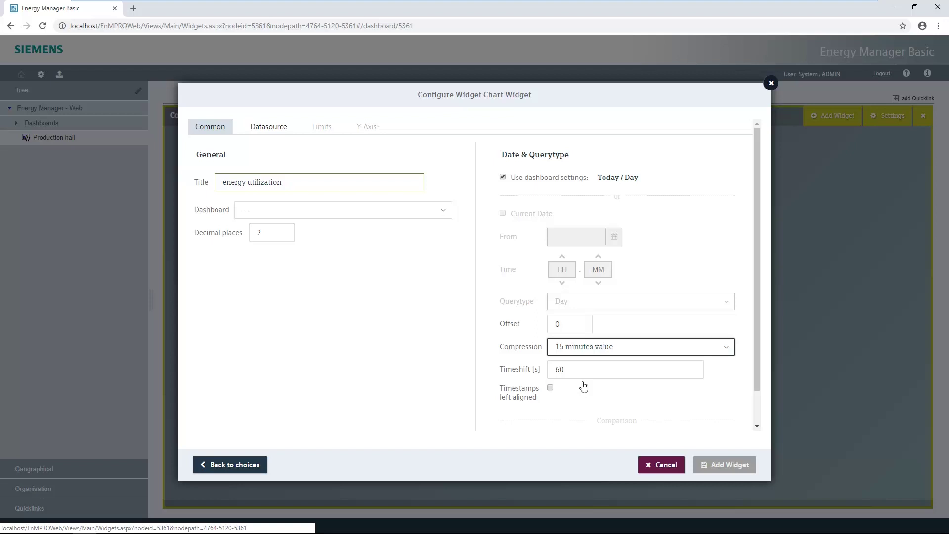
Step: Add the produced-pieces and PAC3200 energy datapoints and create the chart widget
{"action": "left_click", "coordinate": [271, 130]}
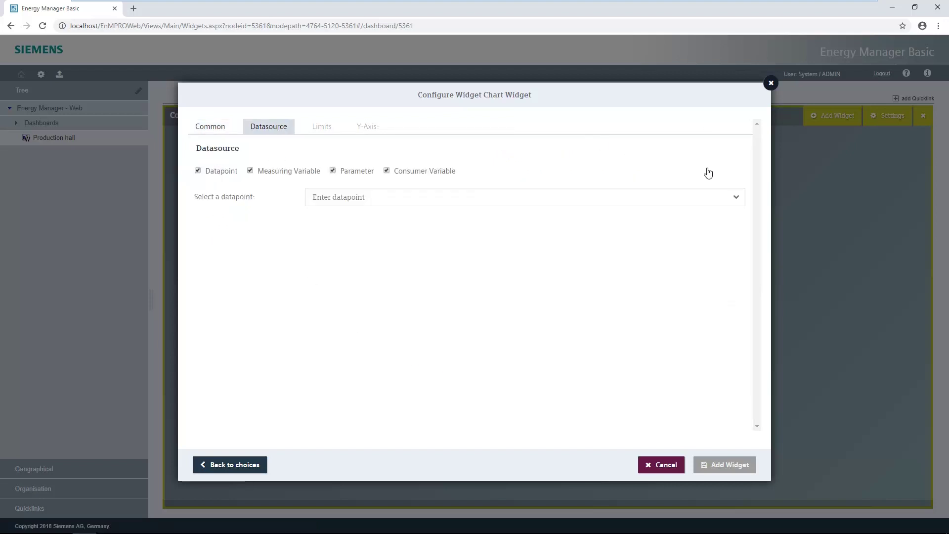
{"action": "left_click", "coordinate": [735, 198]}
{"action": "left_click", "coordinate": [345, 215]}
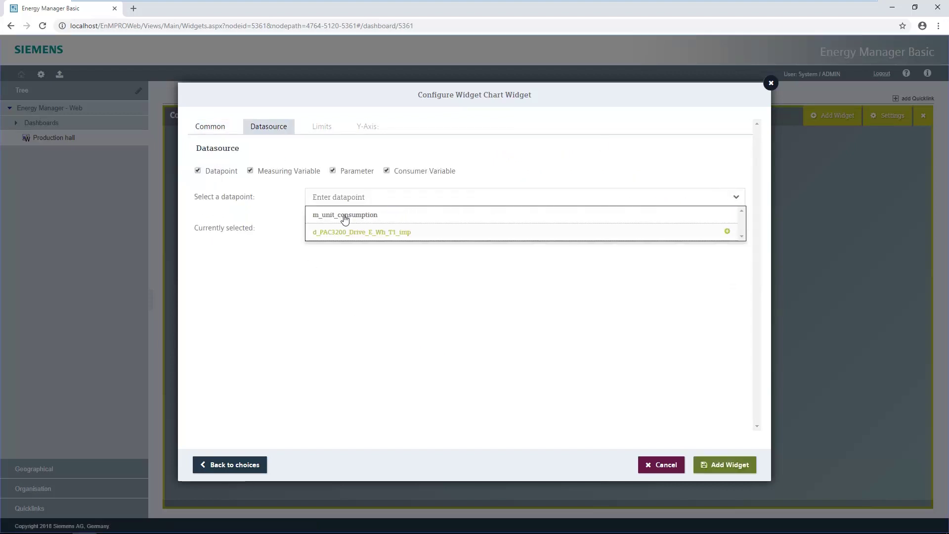
{"action": "left_click", "coordinate": [341, 232]}
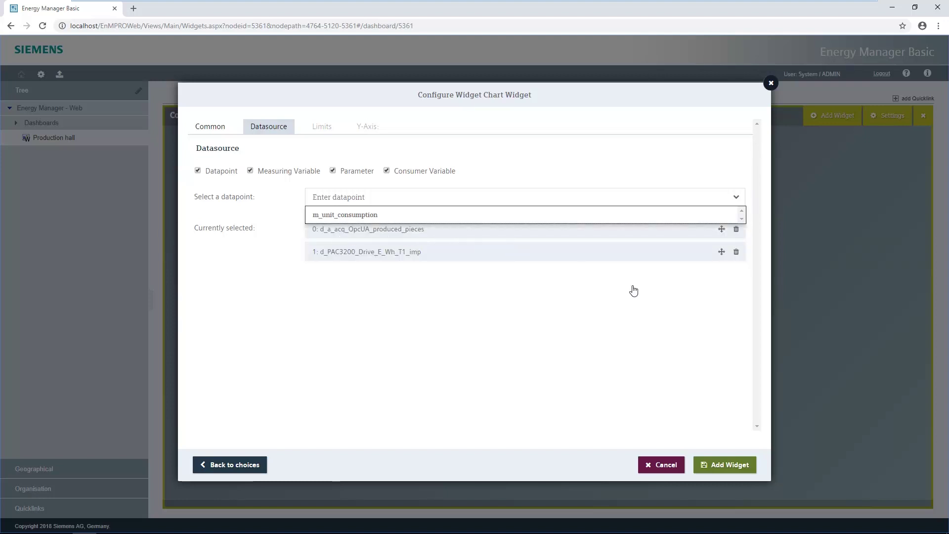
{"action": "left_click", "coordinate": [729, 464]}
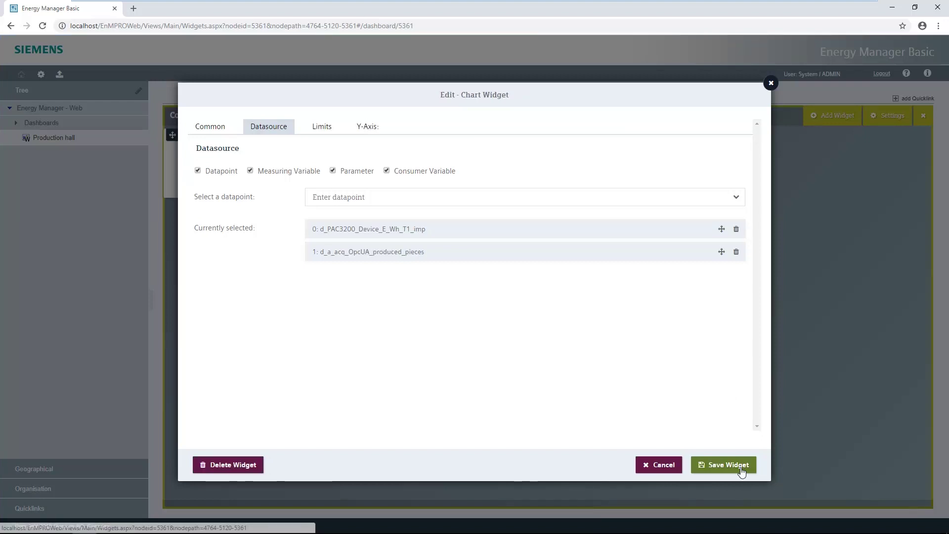
Step: Add a second y-axis titled 'Production [Pce]' and save the widget
{"action": "left_click", "coordinate": [367, 126]}
{"action": "left_click", "coordinate": [221, 186]}
{"action": "left_click", "coordinate": [225, 187]}
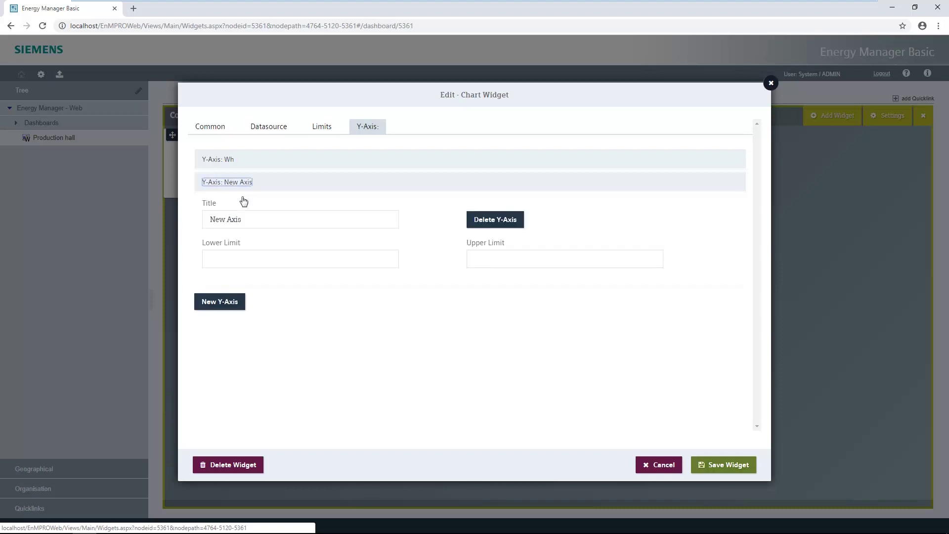
{"action": "triple_click", "coordinate": [246, 220]}
{"action": "type", "text": "Production [Pce"}
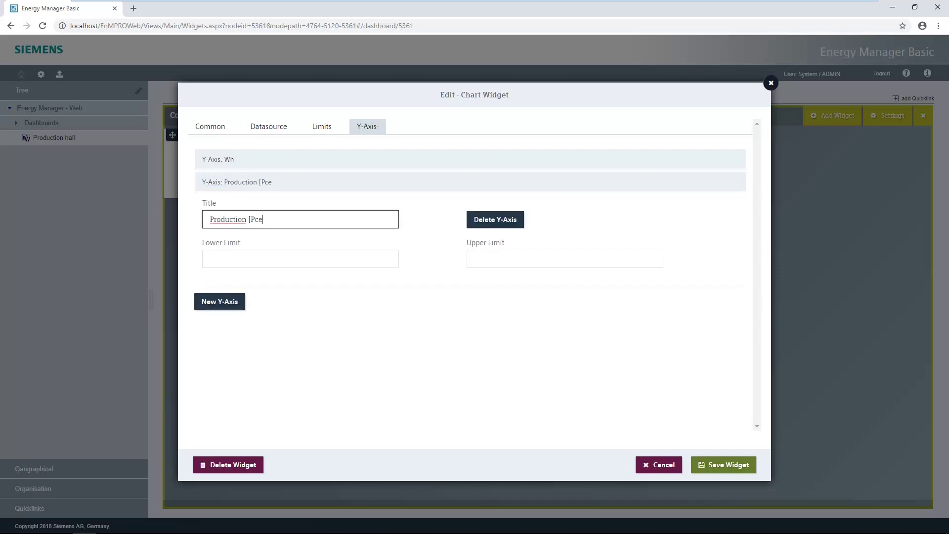
{"action": "type", "text": "]"}
{"action": "left_click", "coordinate": [726, 465]}
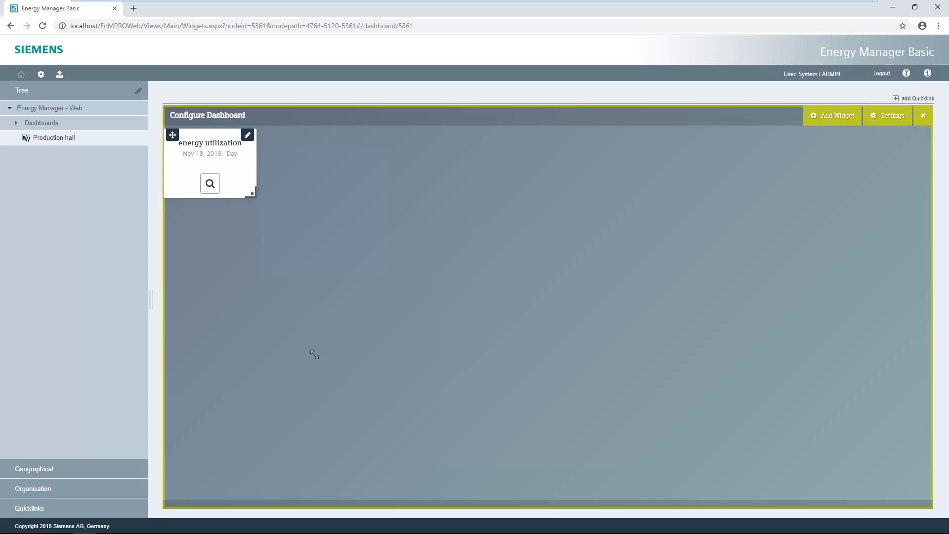
Step: Enlarge the chart widget and assign the produced_pieces series to the Production [Pce] axis
{"action": "left_click_drag", "start_coordinate": [253, 194], "coordinate": [685, 492]}
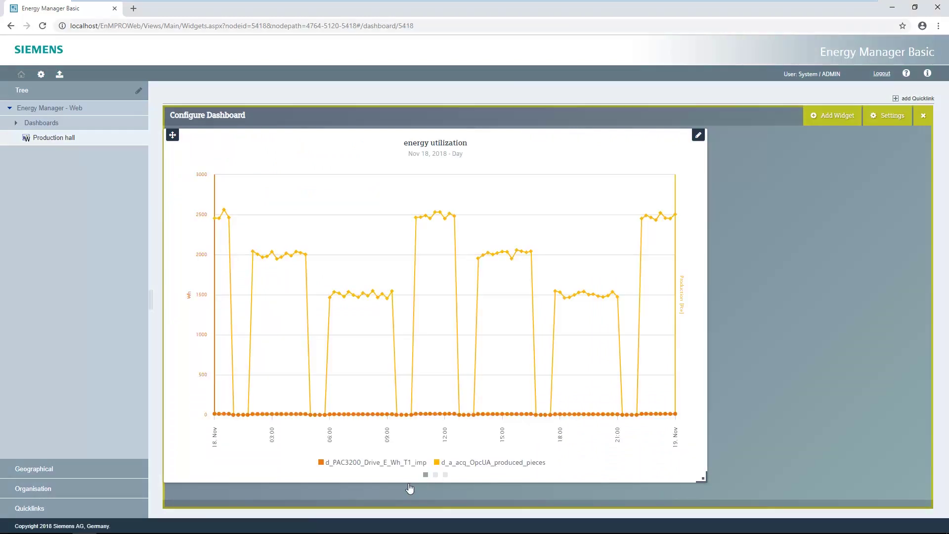
{"action": "left_click", "coordinate": [489, 462]}
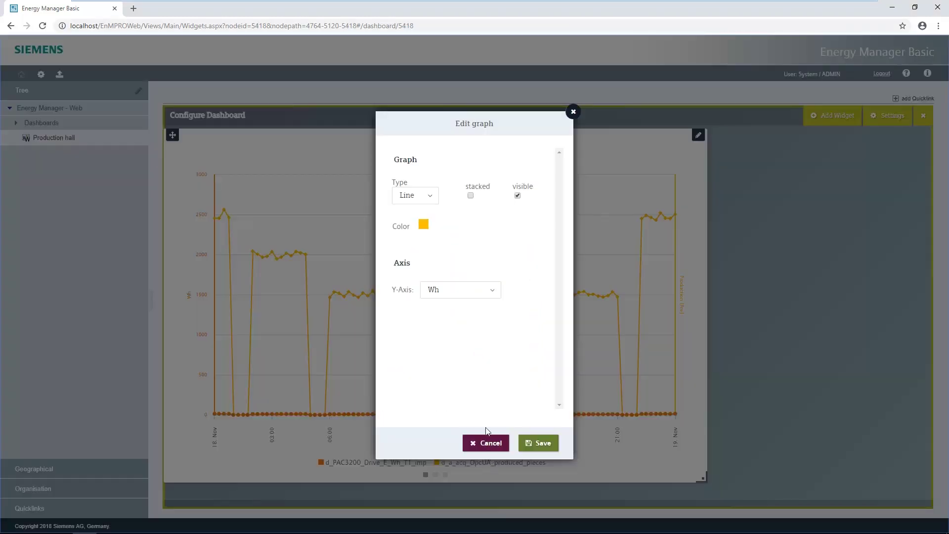
{"action": "left_click", "coordinate": [484, 293]}
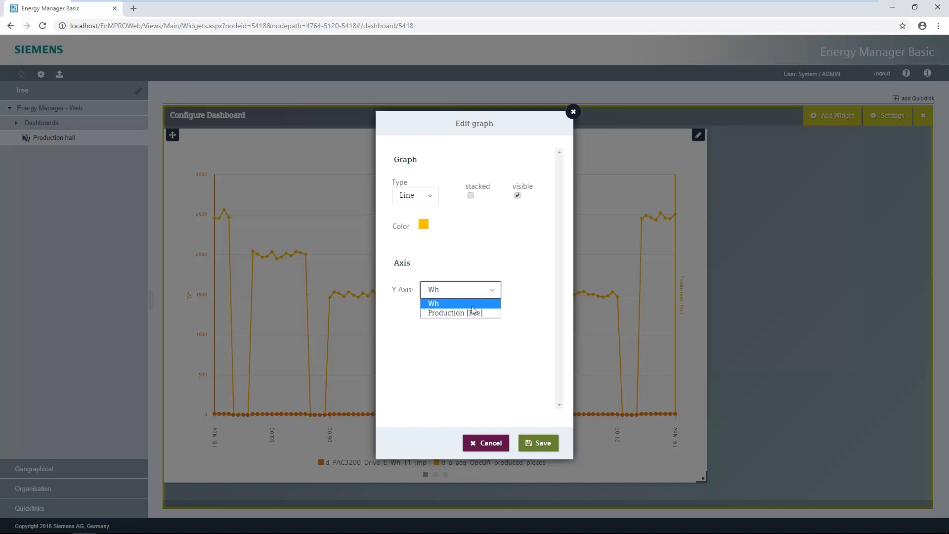
{"action": "left_click", "coordinate": [472, 313]}
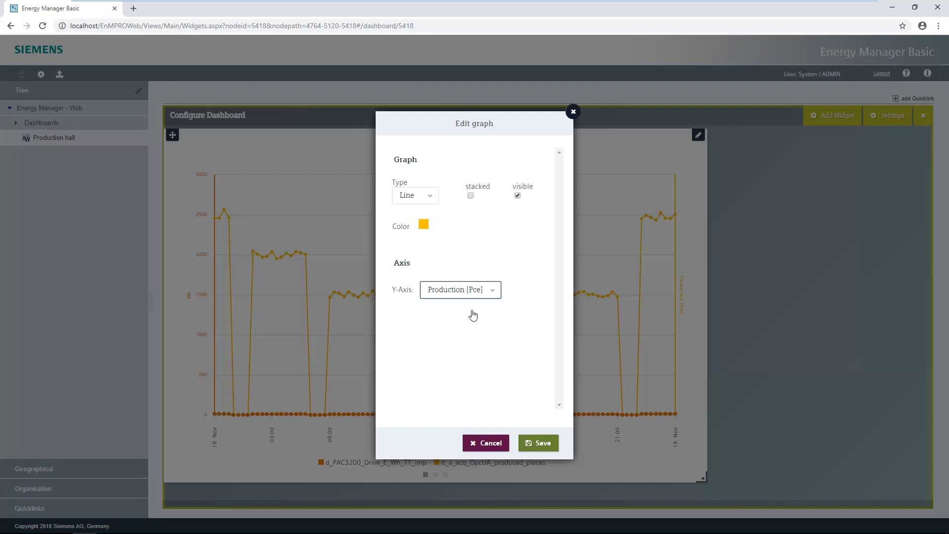
{"action": "left_click", "coordinate": [535, 443]}
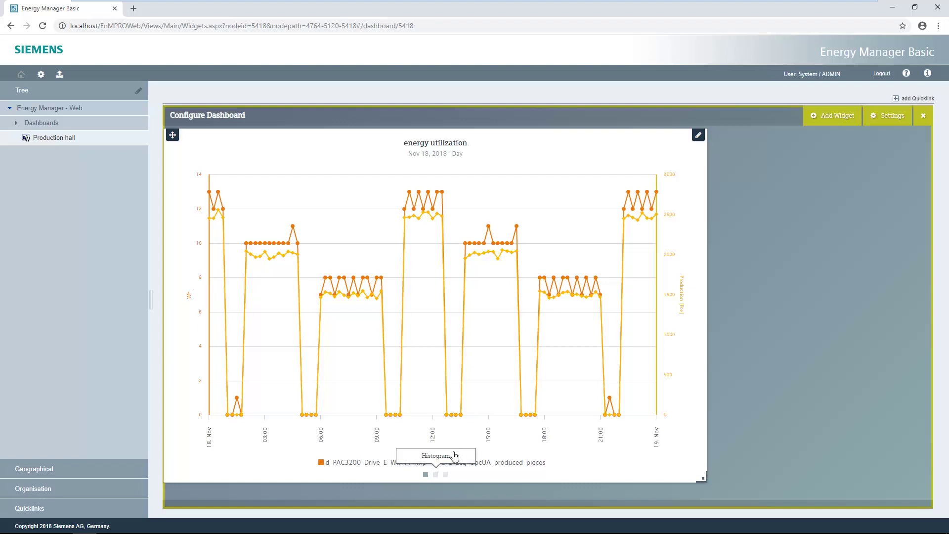
Step: View the produced_pieces histogram, then the regression view giving y = 198.17467x + -5.3911
{"action": "left_click", "coordinate": [436, 474]}
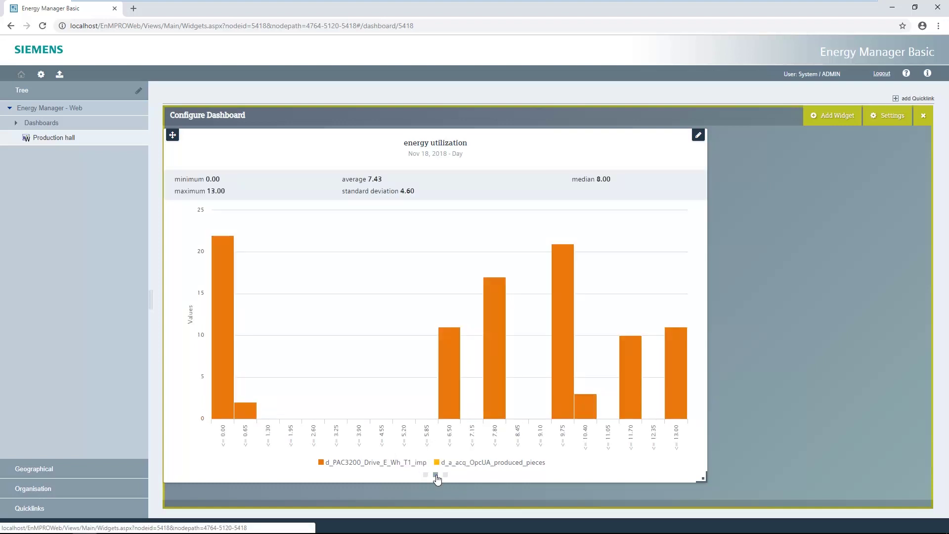
{"action": "left_click", "coordinate": [506, 465]}
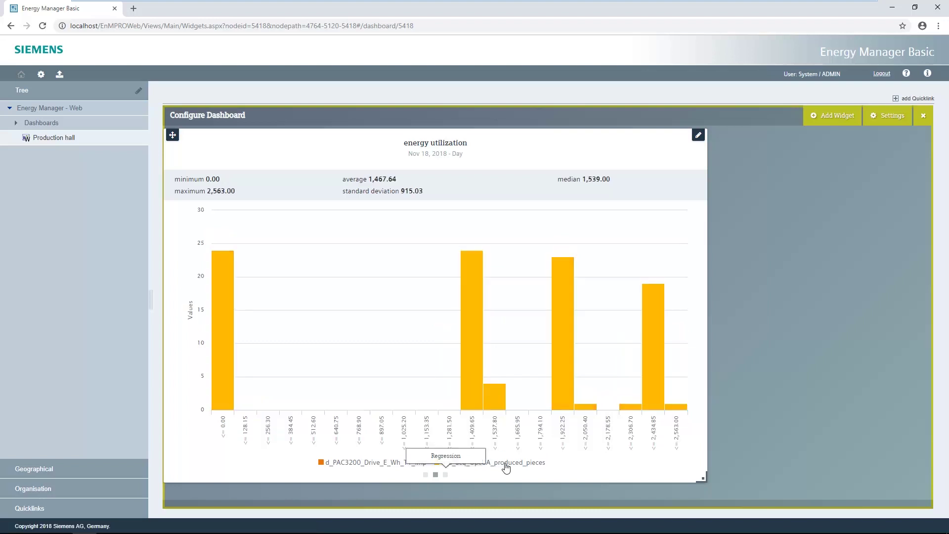
{"action": "left_click", "coordinate": [446, 475]}
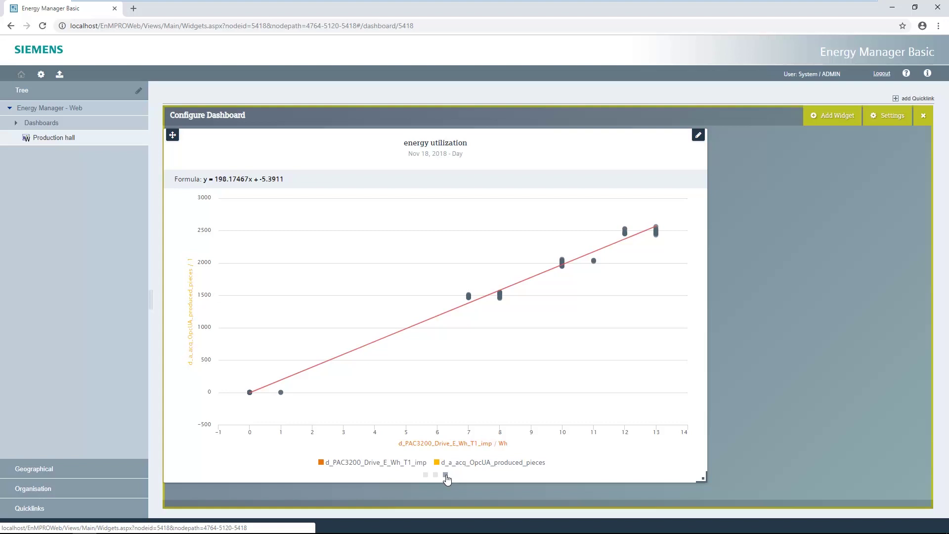
Step: Swap the regression axes via the d_PAC3200_Drive_E_Wh_T1_imp legend item, giving y = 0.00501x + 0.08086
{"action": "left_click", "coordinate": [392, 463]}
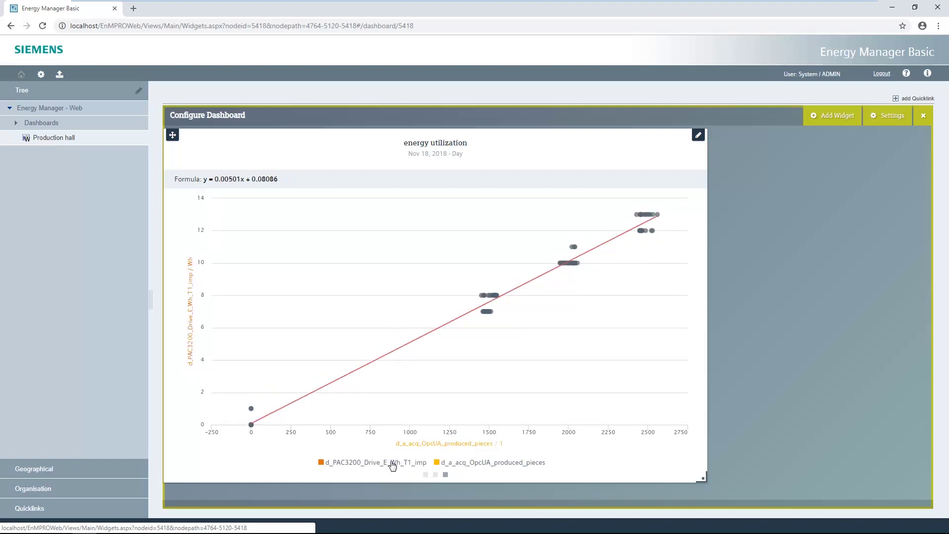